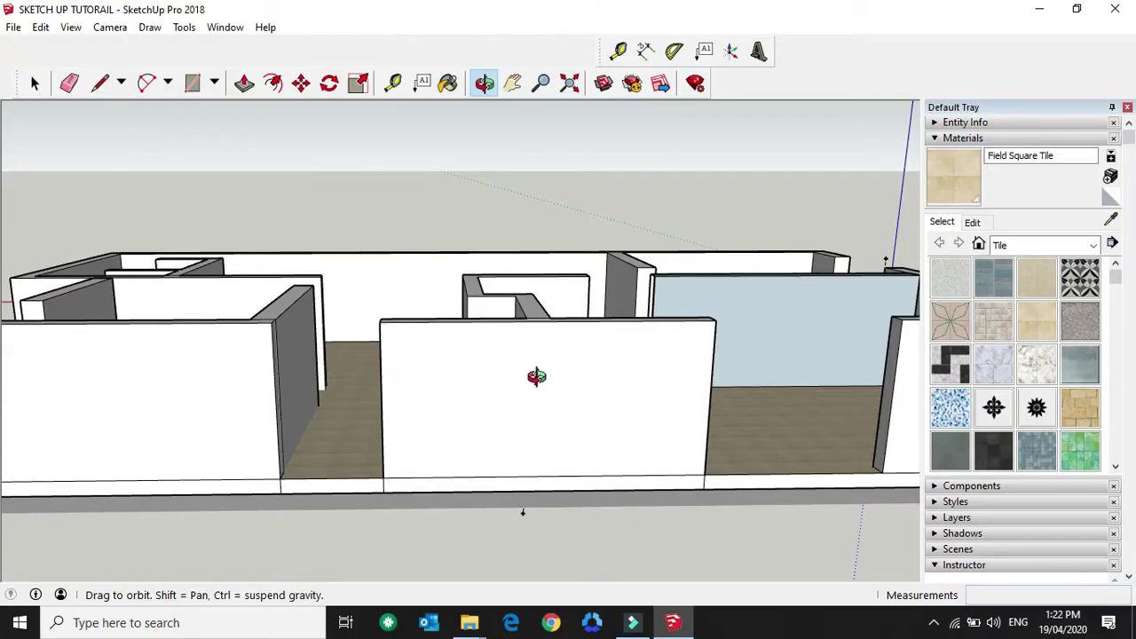
Step: Orbit the tiled house floor-plan model to a new viewing angle
mouse_move(537, 376)
left_mouse_down()
mouse_move(483, 373)
mouse_move(482, 310)
mouse_move(485, 341)
mouse_move(444, 329)
mouse_move(536, 338)
mouse_move(450, 329)
left_mouse_up()
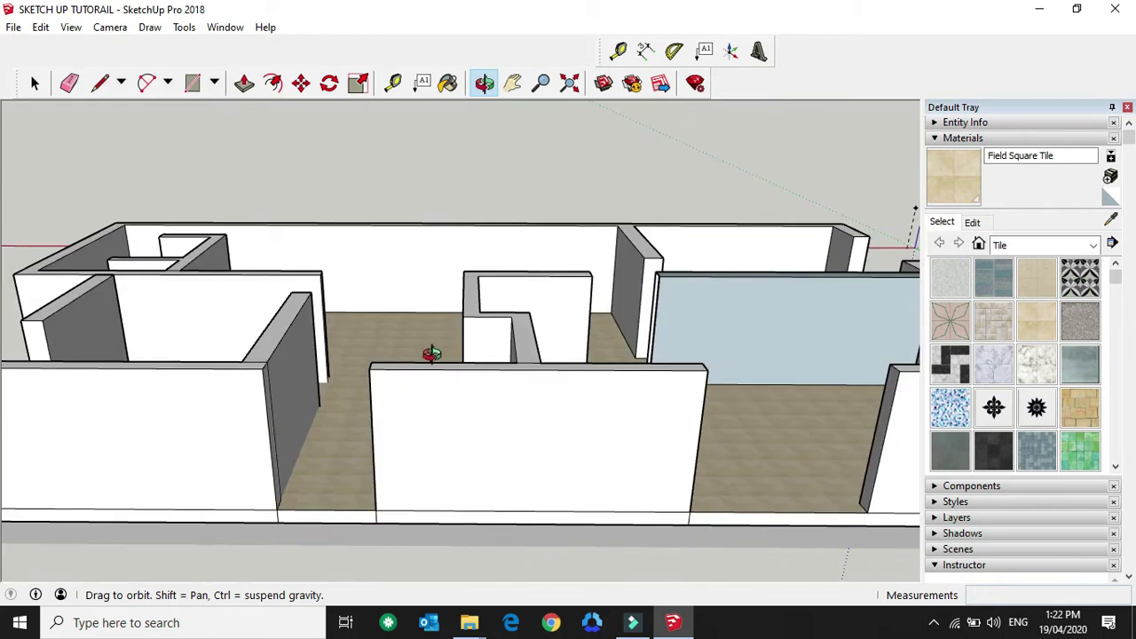
mouse_move(534, 424)
left_mouse_down()
mouse_move(589, 381)
mouse_move(232, 432)
left_mouse_up()
mouse_move(271, 336)
left_mouse_down()
mouse_move(263, 376)
mouse_move(279, 364)
left_mouse_up()
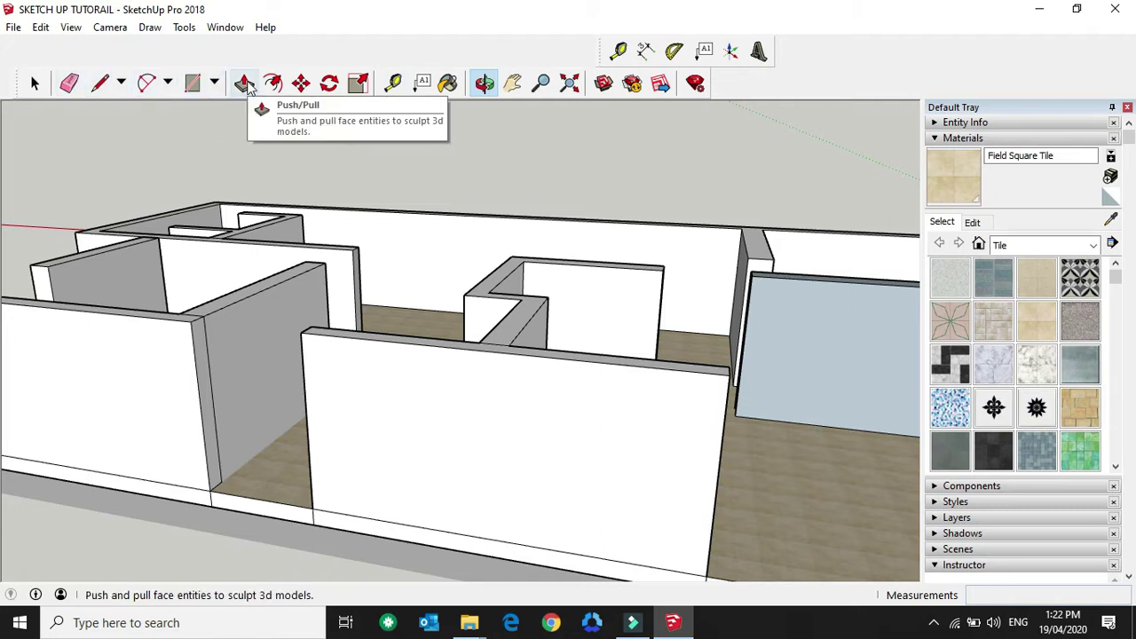
mouse_move(344, 467)
left_mouse_down()
mouse_move(308, 444)
mouse_move(218, 456)
left_mouse_up()
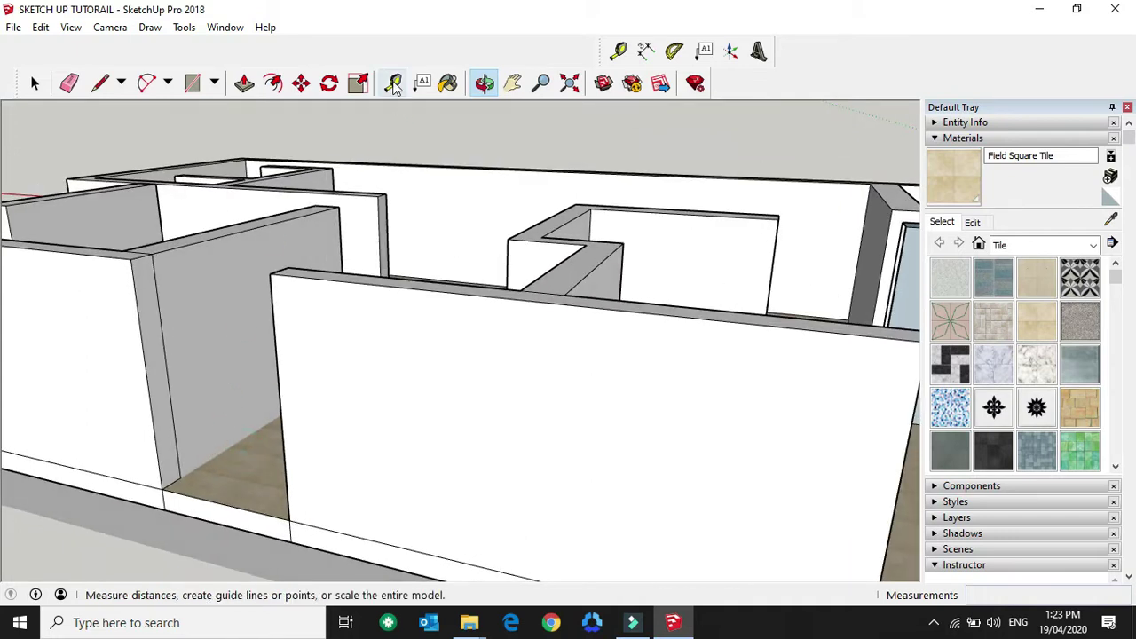
Step: Mark a 2 m height guide on the wall end and draw a line across it there
left_click(394, 82)
scroll(186, 480, "up", 2)
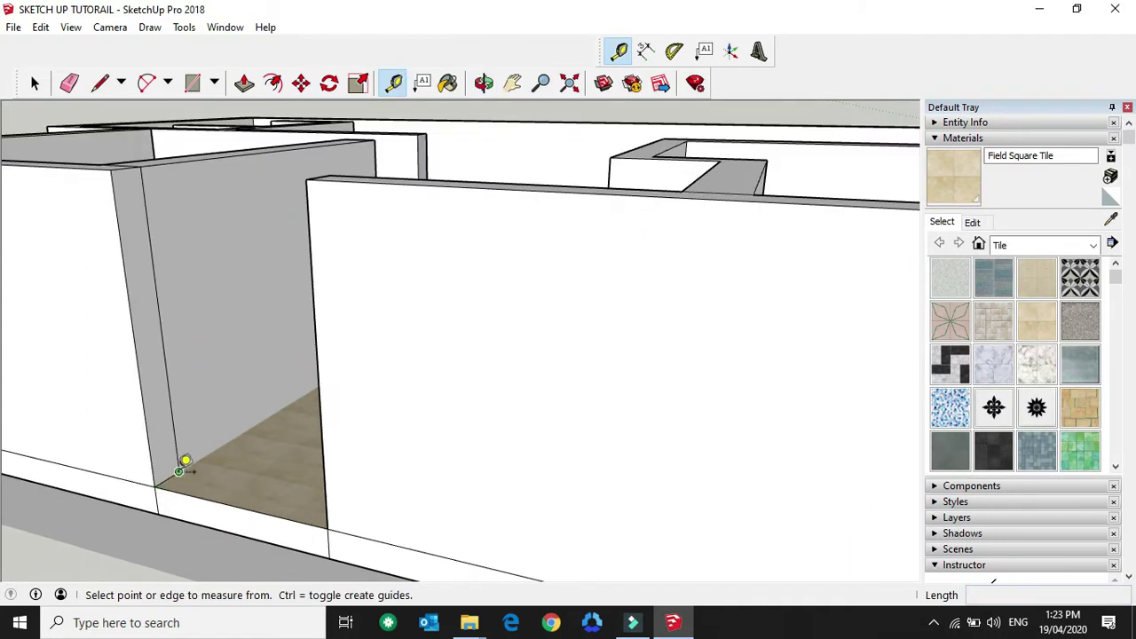
left_click(167, 477)
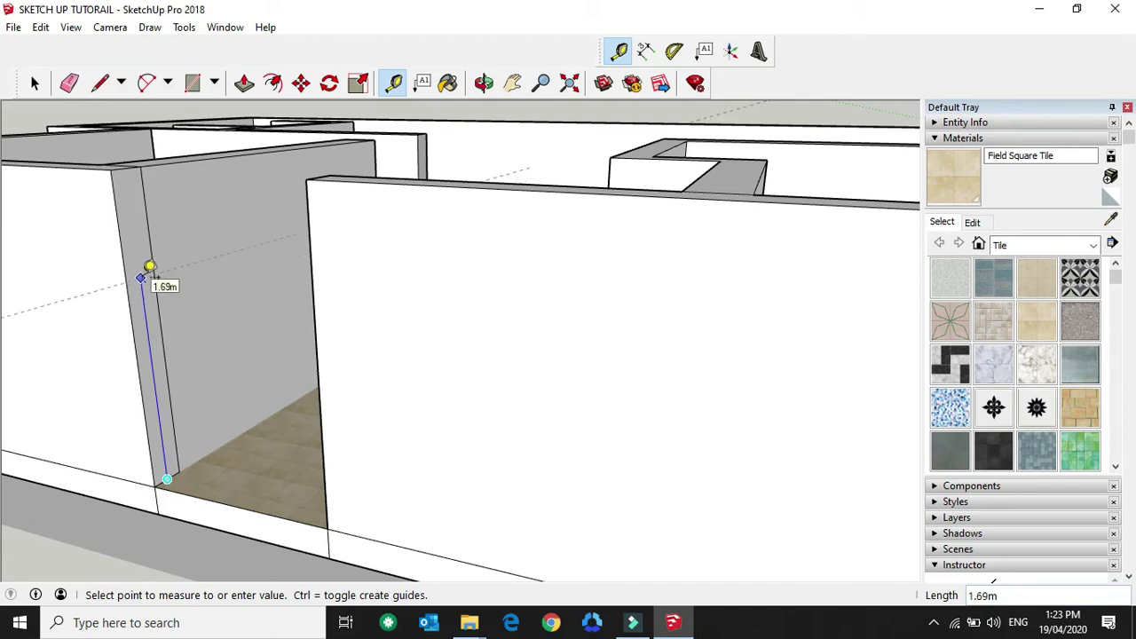
key("Return")
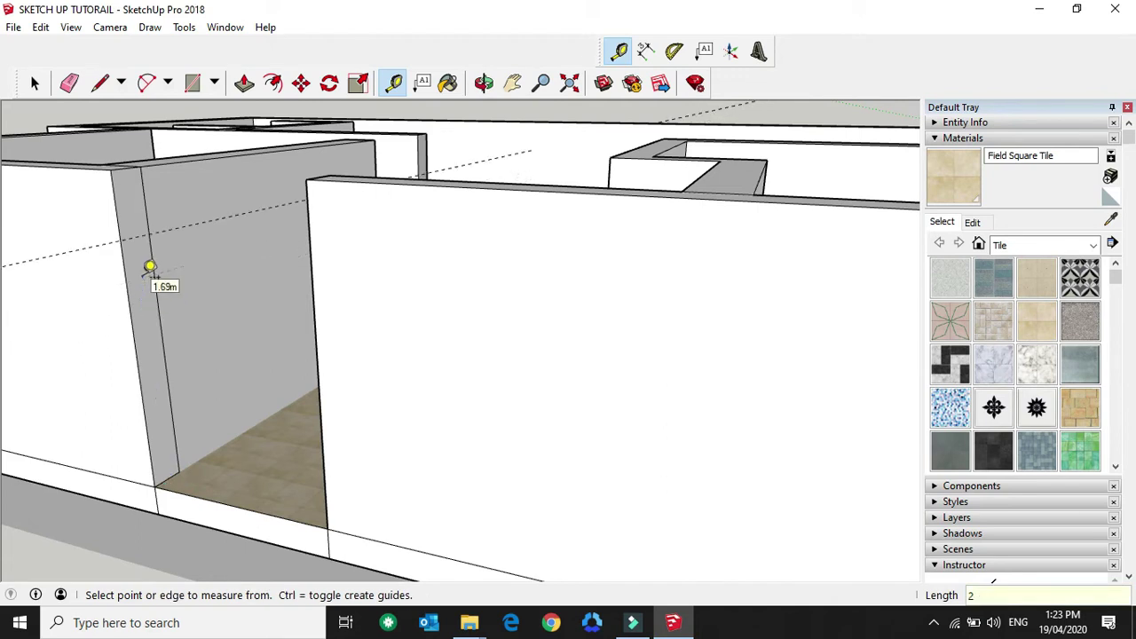
left_click(101, 85)
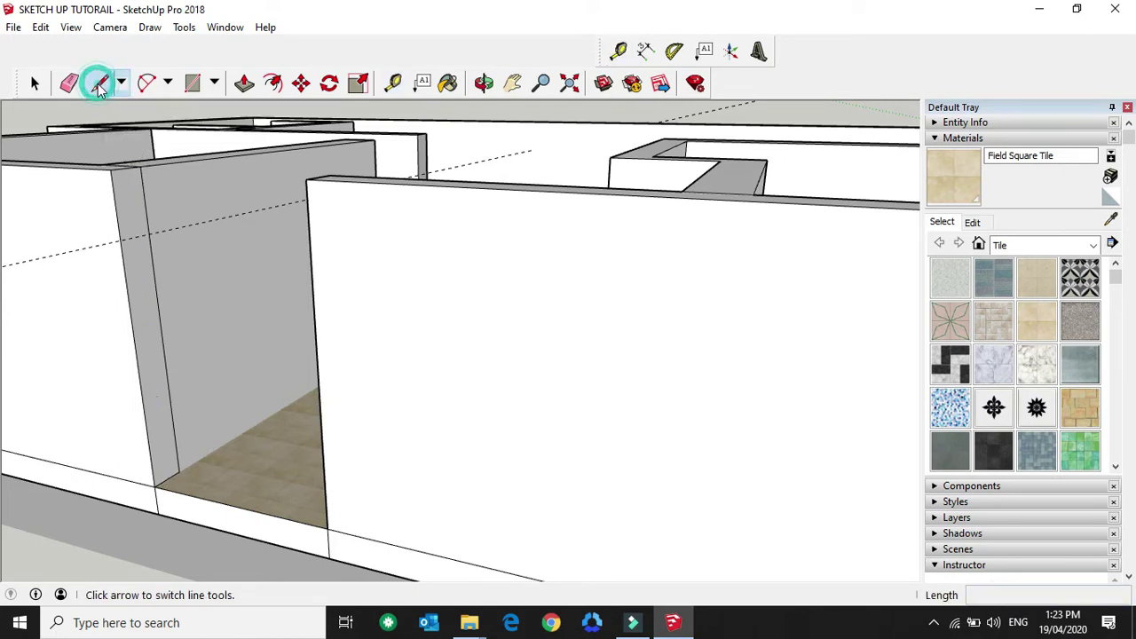
left_click(119, 240)
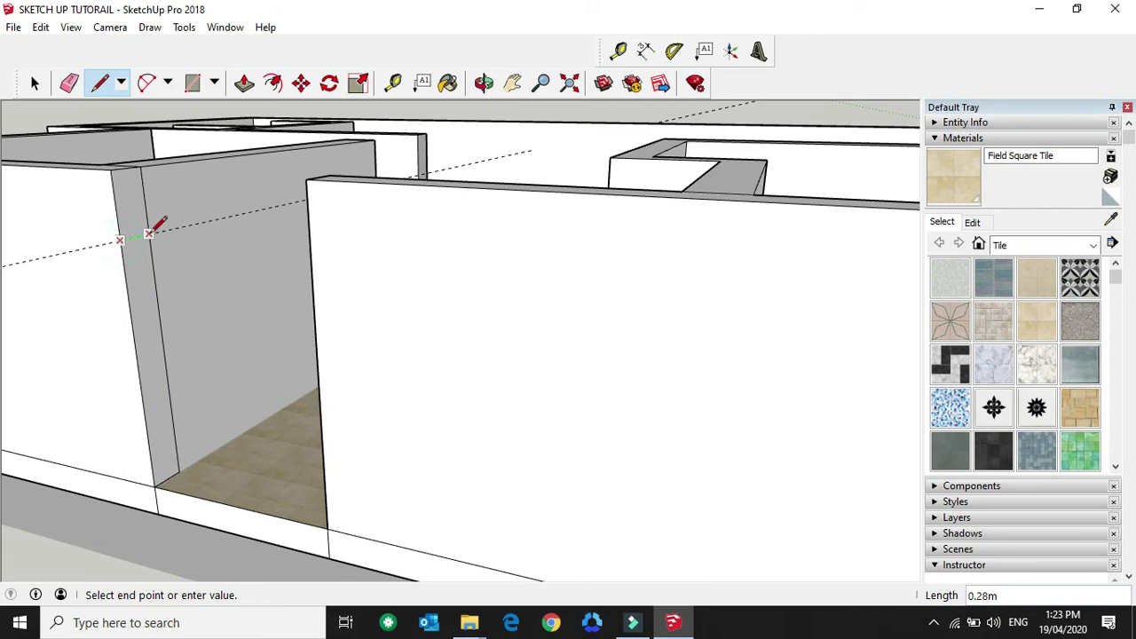
left_click(149, 233)
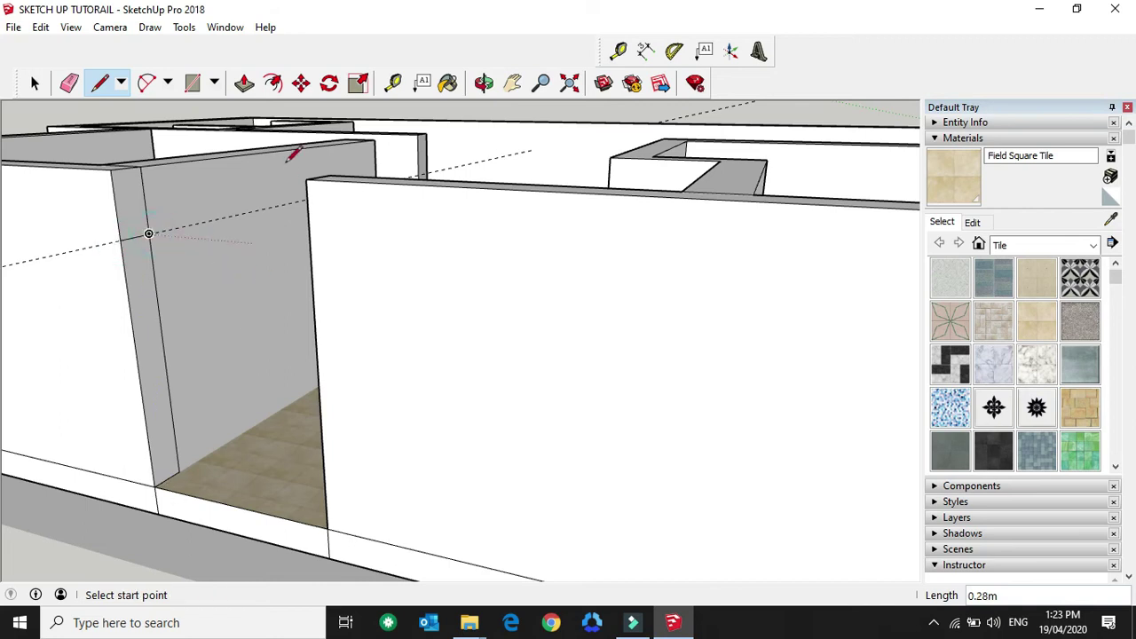
Step: Push the wall-end face below the line back to open the doorway under a header
left_click(246, 82)
left_click(127, 210)
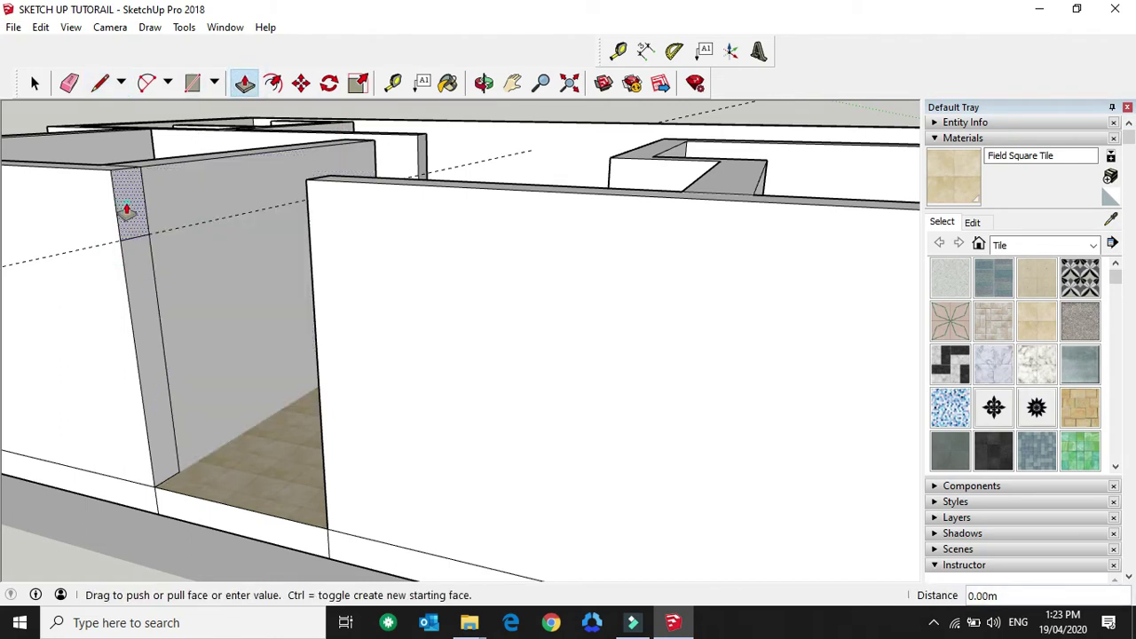
left_click(313, 296)
mouse_move(275, 375)
middle_mouse_down()
mouse_move(283, 358)
mouse_move(426, 301)
mouse_move(426, 320)
mouse_move(451, 305)
mouse_move(431, 307)
mouse_move(508, 307)
middle_mouse_up()
mouse_move(592, 298)
left_mouse_down()
mouse_move(557, 305)
mouse_move(514, 352)
left_mouse_up()
left_click_drag(515, 286, 445, 313)
Step: Zoom and pan to the free-standing wall and draw a short edge at its corner
scroll(446, 311, "up", 2)
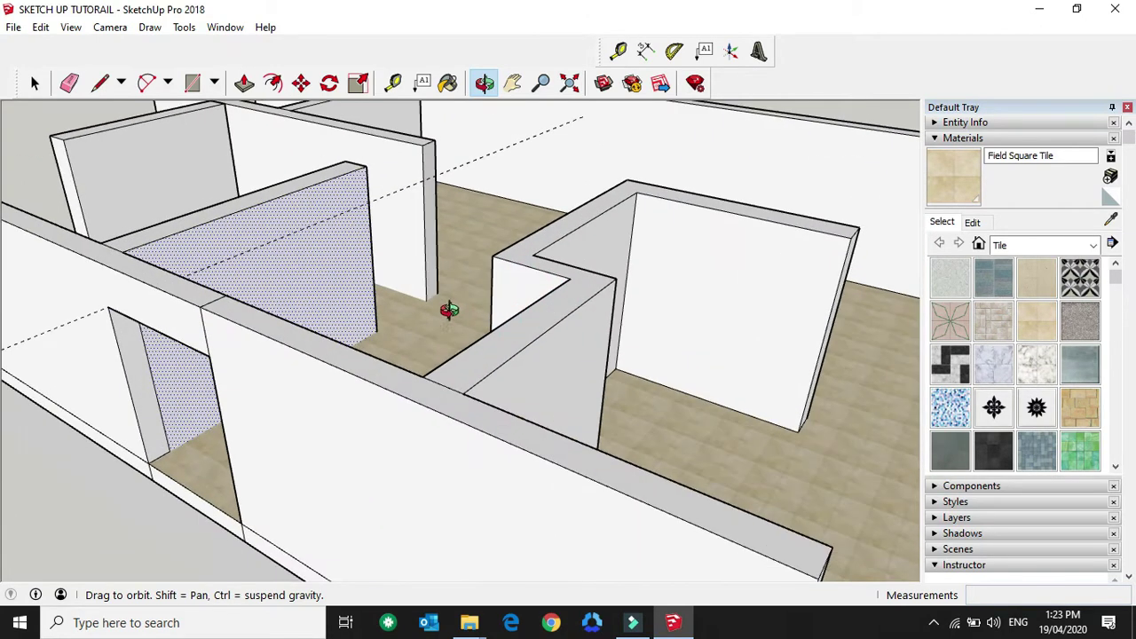
scroll(566, 274, "up", 2)
scroll(462, 293, "up", 2)
key("h")
mouse_move(625, 236)
left_mouse_down()
mouse_move(400, 450)
mouse_move(509, 363)
mouse_move(493, 400)
mouse_move(284, 394)
left_mouse_up()
key("o")
key("h")
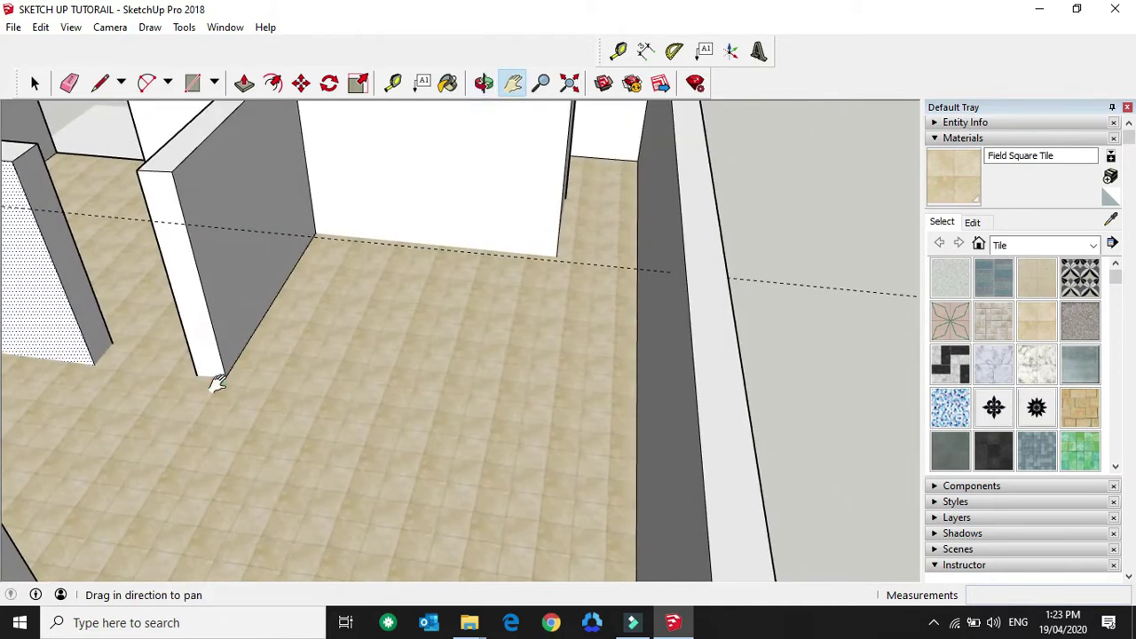
left_click_drag(213, 380, 293, 459)
left_click(99, 86)
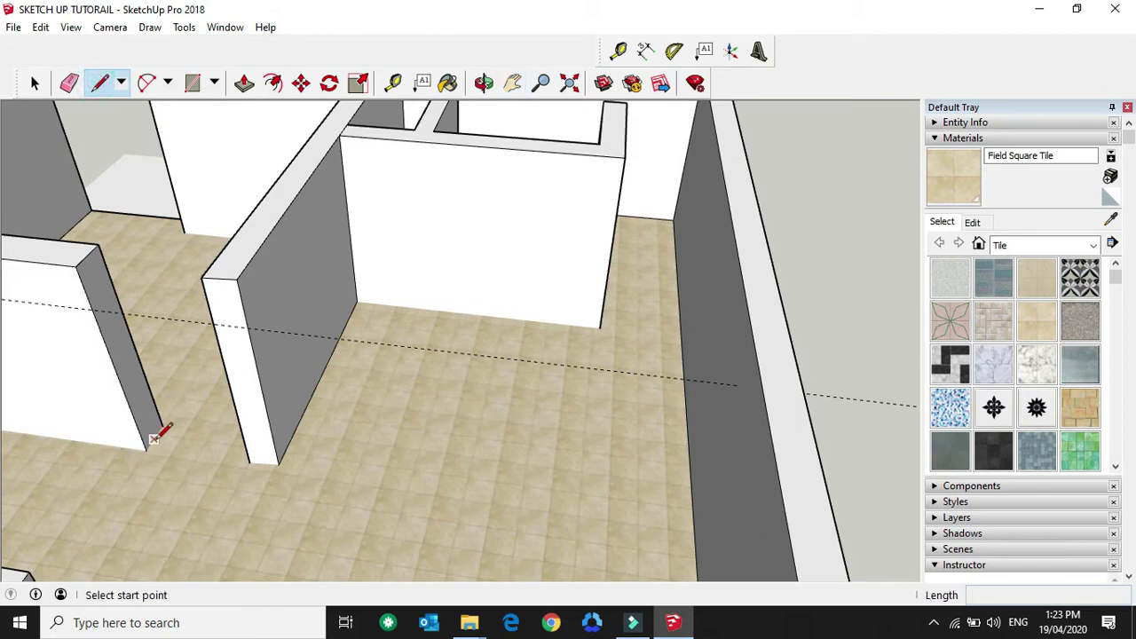
left_click(161, 426)
left_click(144, 451)
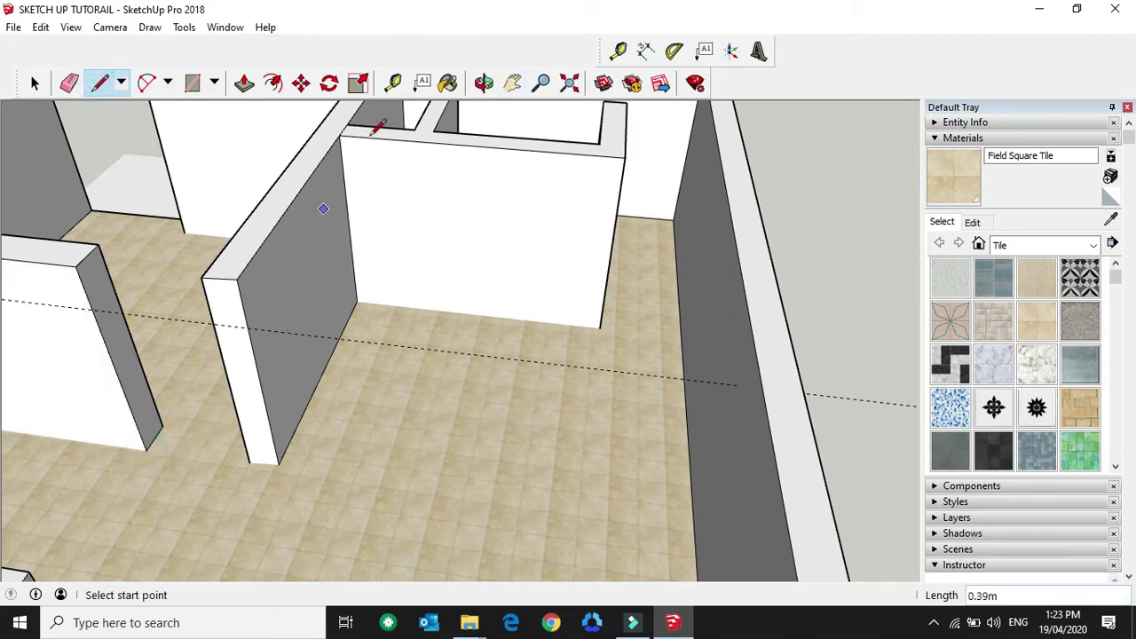
Step: Place a 2 m height guide on the wall end and draw a line across it
left_click(393, 82)
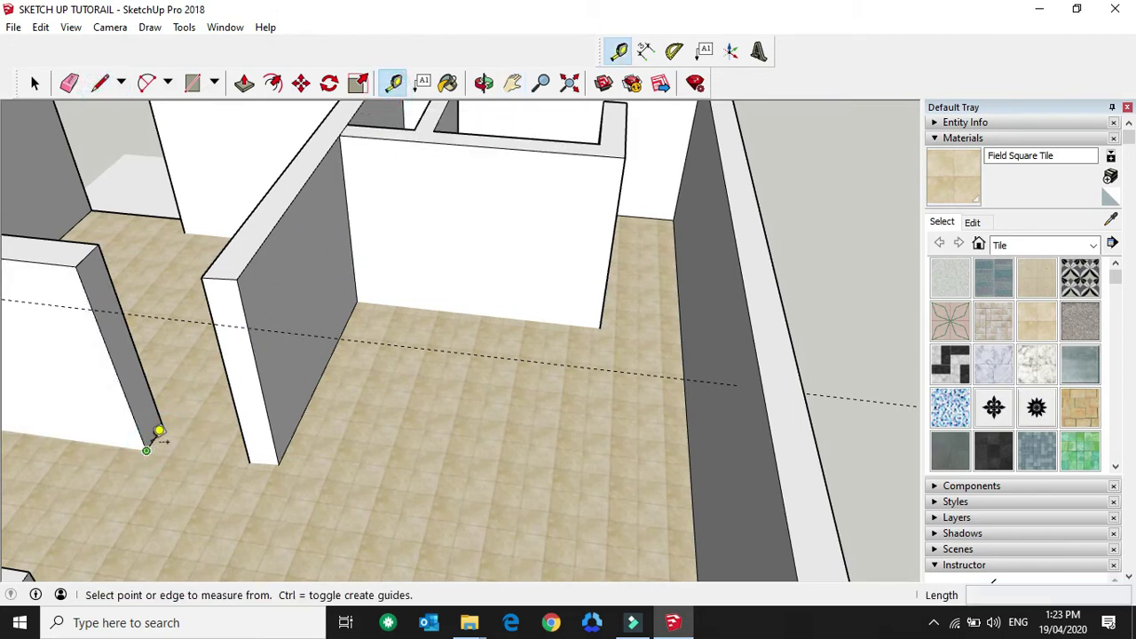
left_click(155, 438)
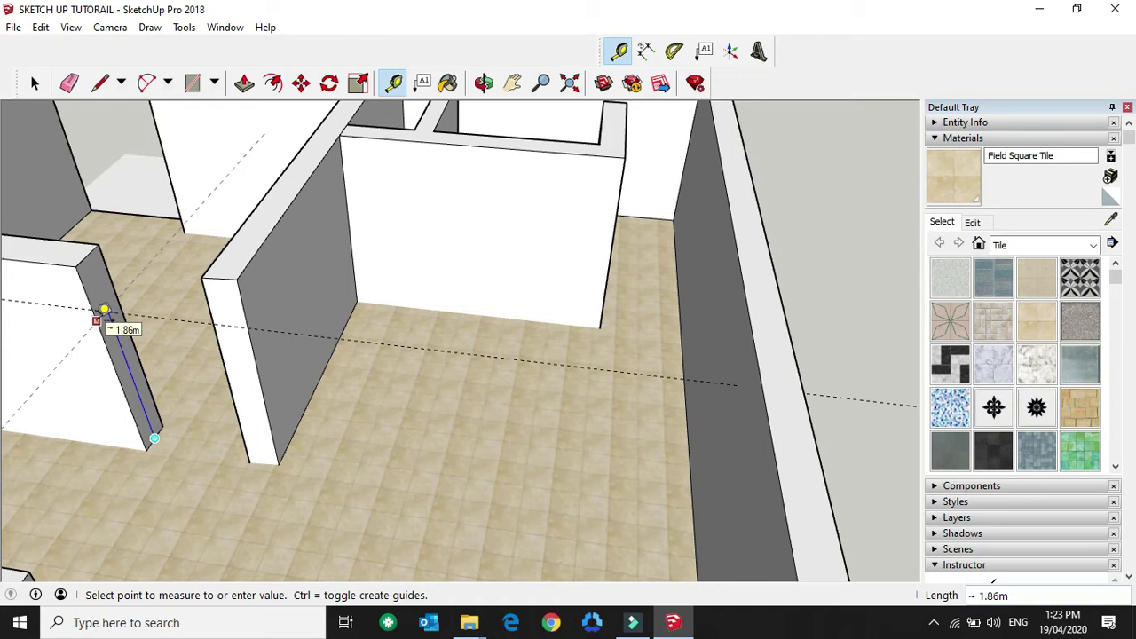
key("Return")
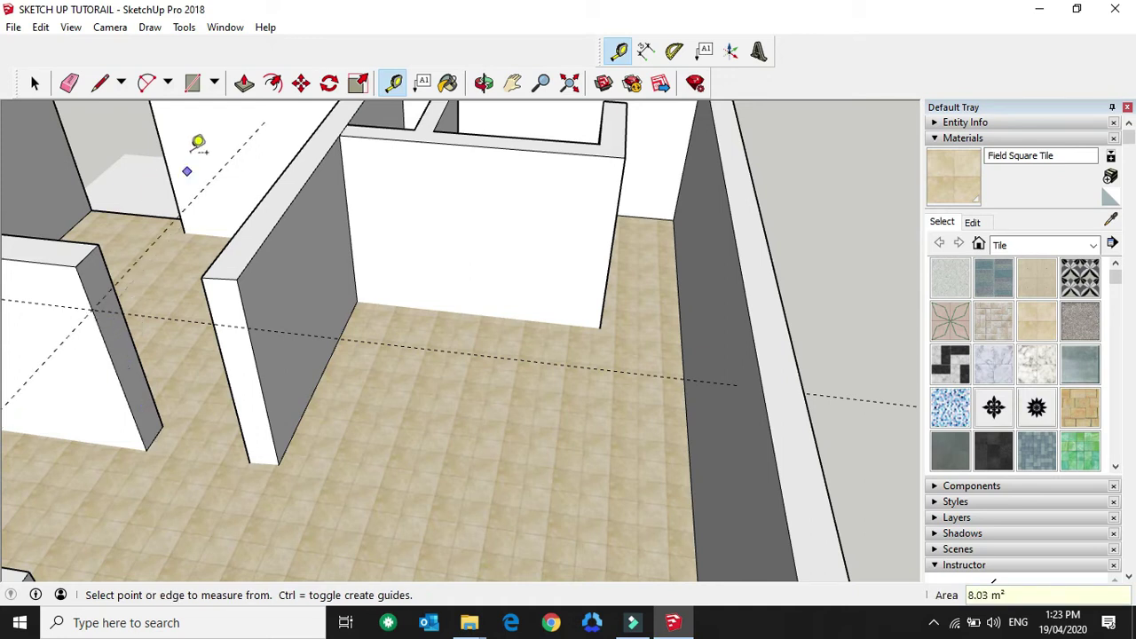
left_click(100, 82)
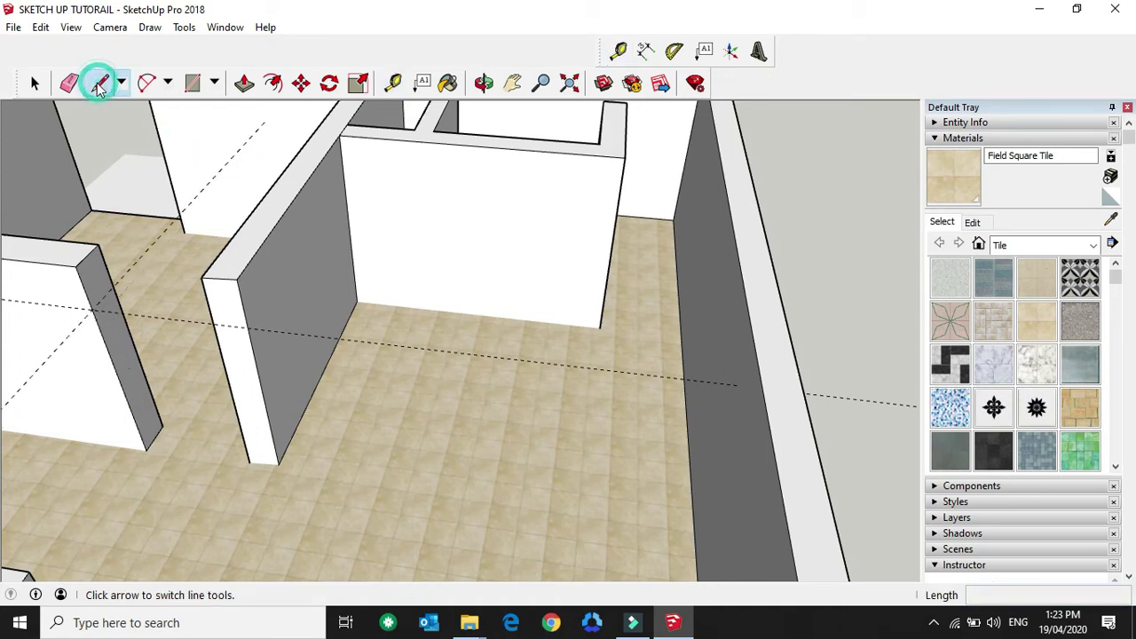
left_click(94, 311)
left_click(114, 279)
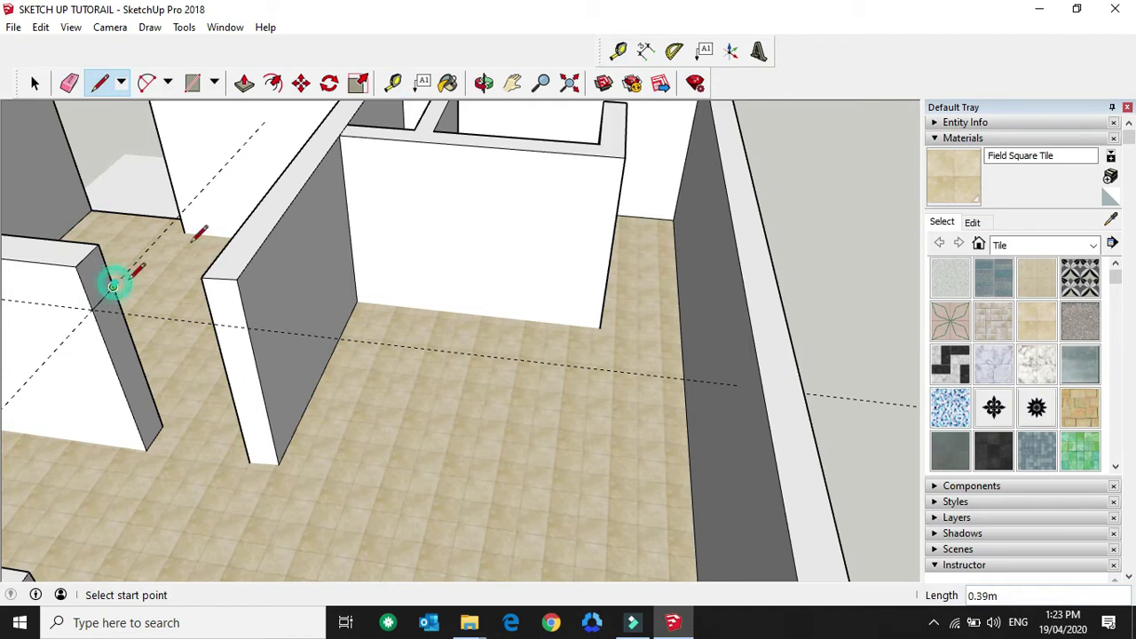
Step: Push the wall-end face below the line back 1.22 m to open the doorway
left_click(244, 83)
left_click(101, 287)
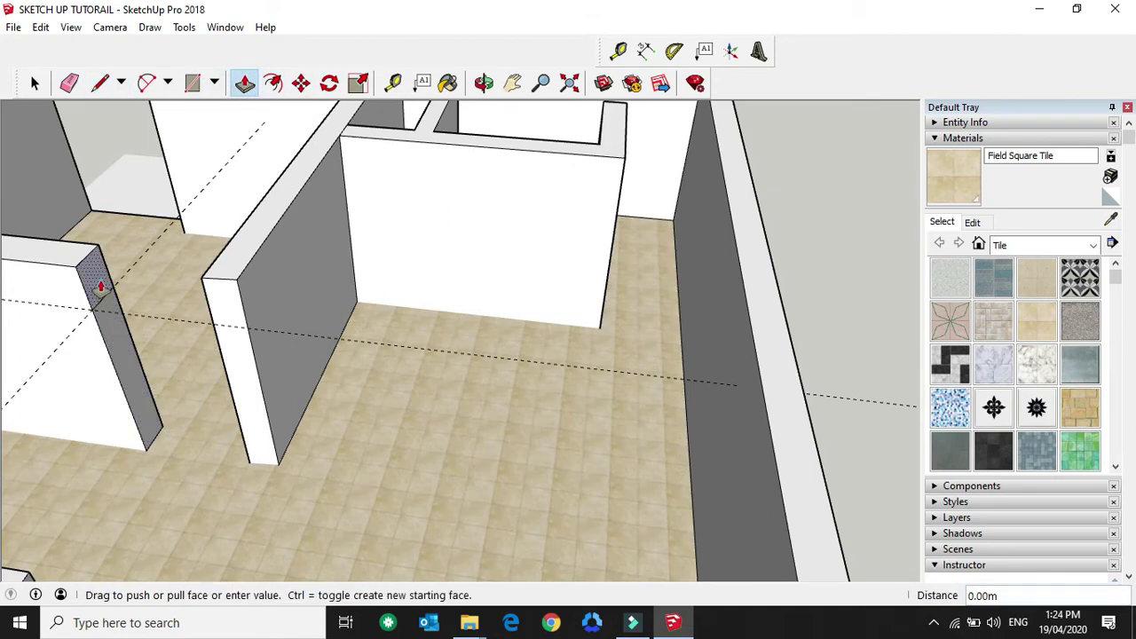
left_click(221, 317)
scroll(459, 311, "down", 2)
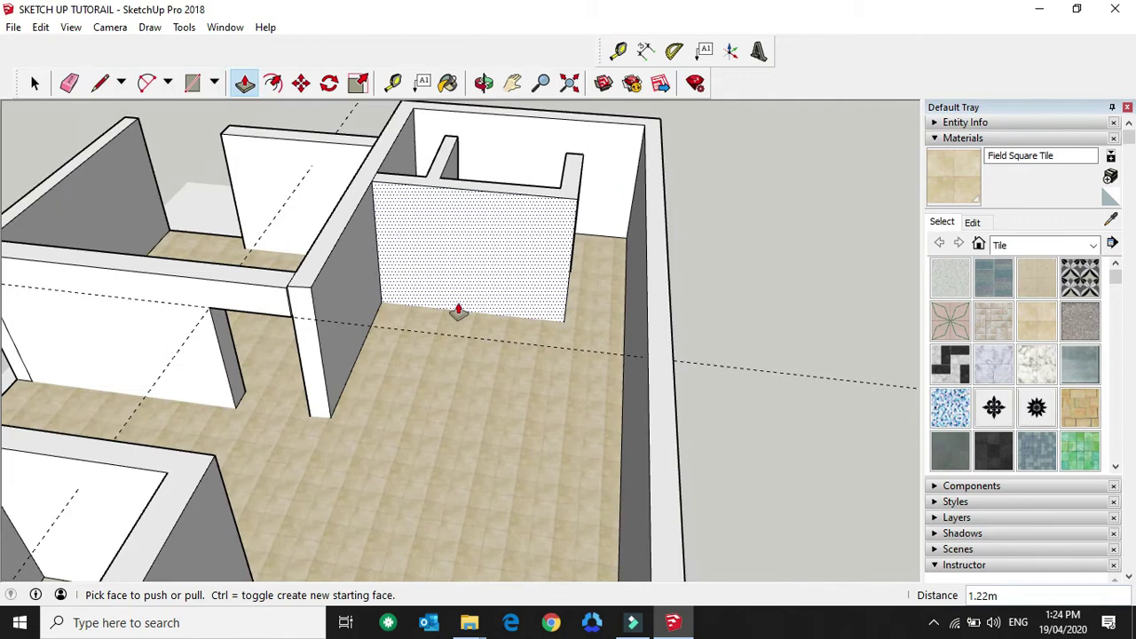
scroll(458, 310, "down", 1)
Step: Orbit and zoom to the next wall end and place guide lines on it
key("o")
mouse_move(530, 292)
left_mouse_down()
mouse_move(452, 256)
mouse_move(543, 222)
mouse_move(542, 246)
mouse_move(569, 203)
mouse_move(451, 279)
mouse_move(525, 284)
mouse_move(464, 411)
mouse_move(527, 414)
left_mouse_up()
scroll(471, 269, "up", 1)
scroll(483, 276, "up", 1)
scroll(527, 414, "up", 1)
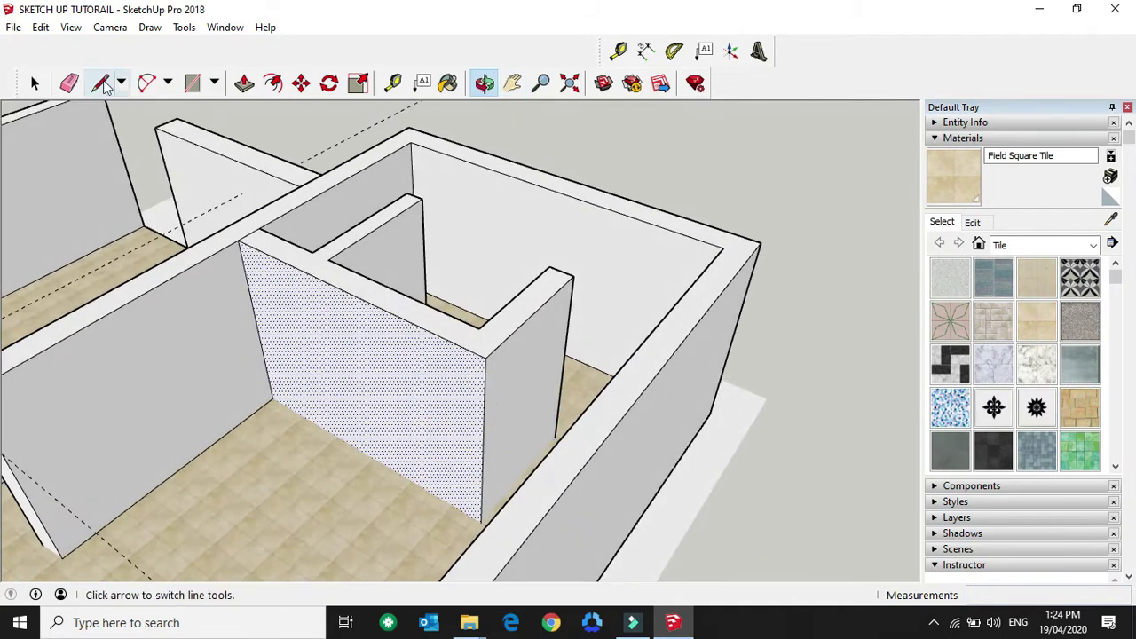
left_click(101, 83)
left_click(559, 436)
scroll(444, 550, "down", 2)
key("Escape")
key("t")
left_click(368, 336)
Step: Draw a vertical edge, a diagonal guide, and a line across the wall end at their intersection
left_click(466, 418)
key("l")
left_click(460, 542)
left_click(460, 354)
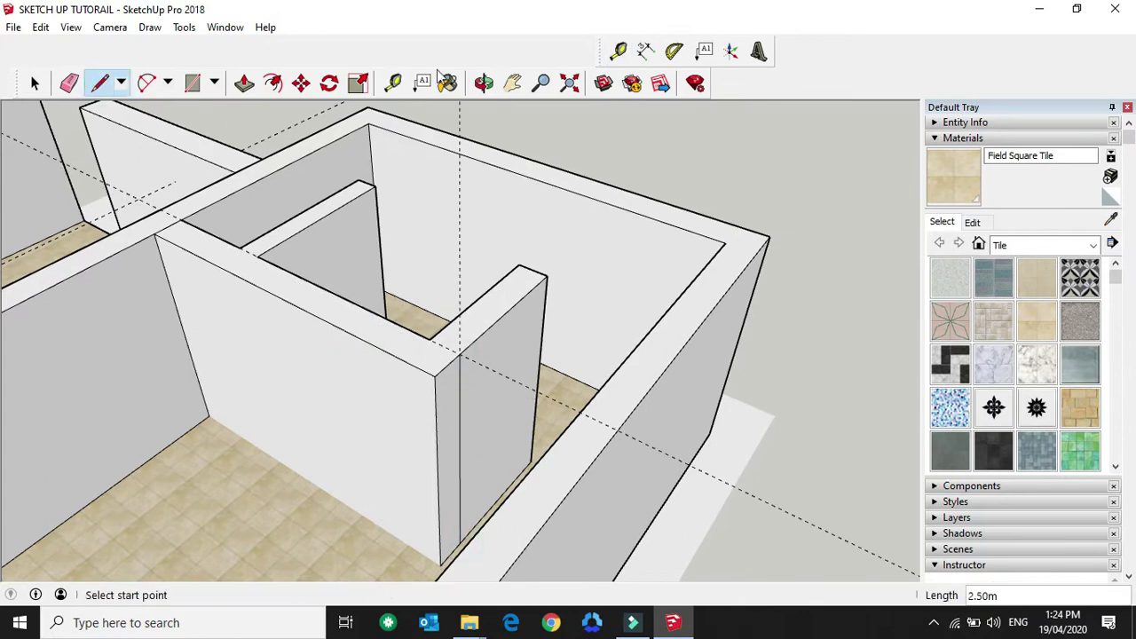
key("t")
left_click(460, 542)
left_click(447, 413)
key("l")
left_click(436, 422)
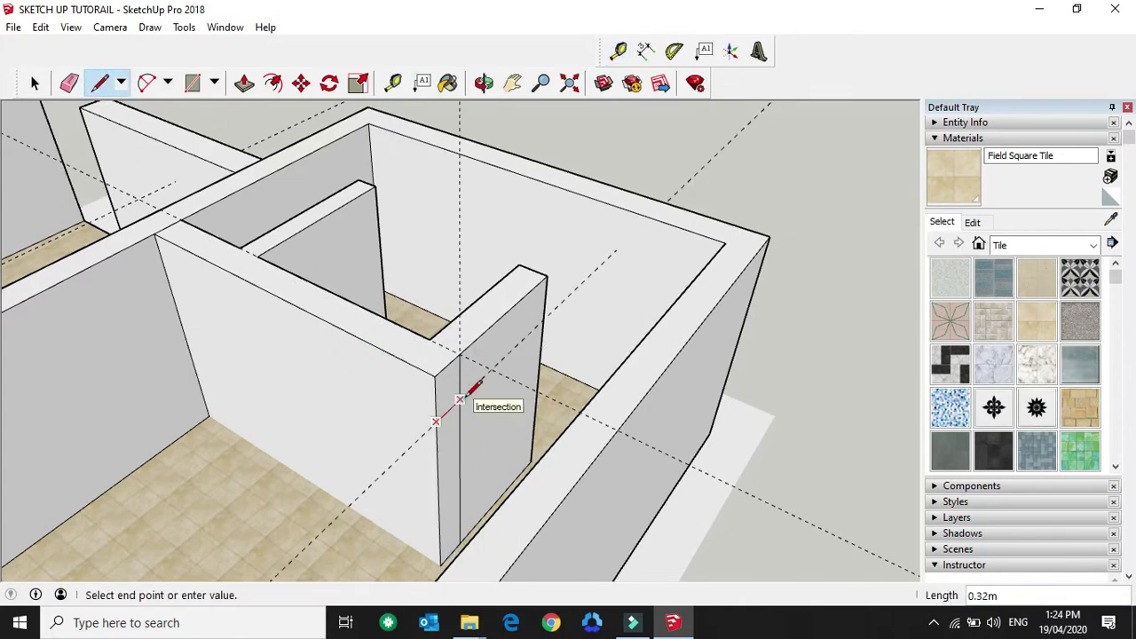
left_click(460, 400)
Step: Orbit to a wider angled view of the house, starting a measurement at a wall's lower corner
key("p")
scroll(494, 436, "down", 3)
mouse_move(494, 435)
middle_mouse_down("shift")
mouse_move(553, 457)
mouse_move(165, 152)
middle_mouse_up("shift")
key("t")
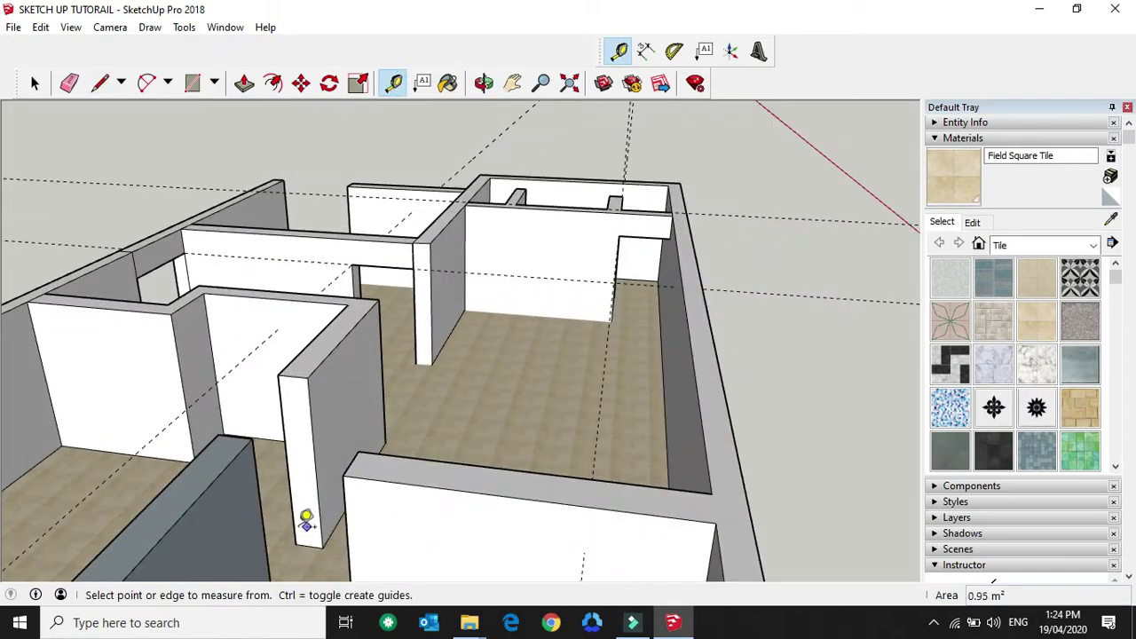
left_click(100, 82)
key("p")
mouse_move(228, 459)
middle_mouse_down()
mouse_move(458, 451)
mouse_move(431, 406)
middle_mouse_up()
key("t")
scroll(414, 533, "up", 2)
left_click(413, 543)
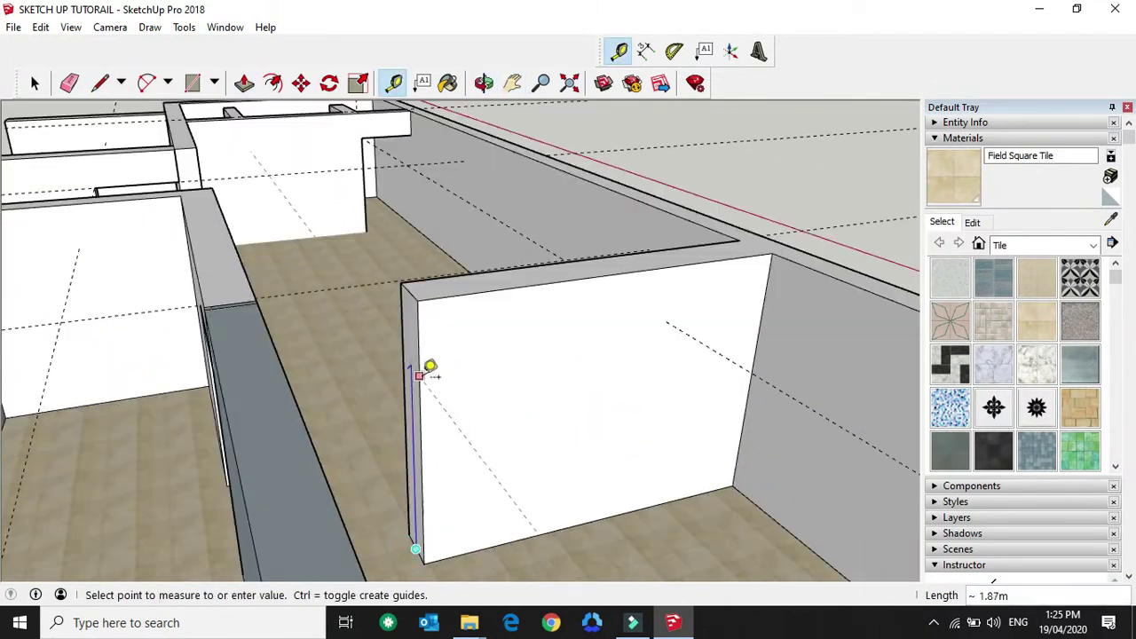
left_click(100, 83)
key("p")
mouse_move(261, 381)
middle_mouse_down()
mouse_move(367, 393)
mouse_move(301, 391)
mouse_move(308, 411)
mouse_move(391, 337)
mouse_move(268, 437)
mouse_move(459, 401)
mouse_move(482, 464)
mouse_move(569, 421)
middle_mouse_up()
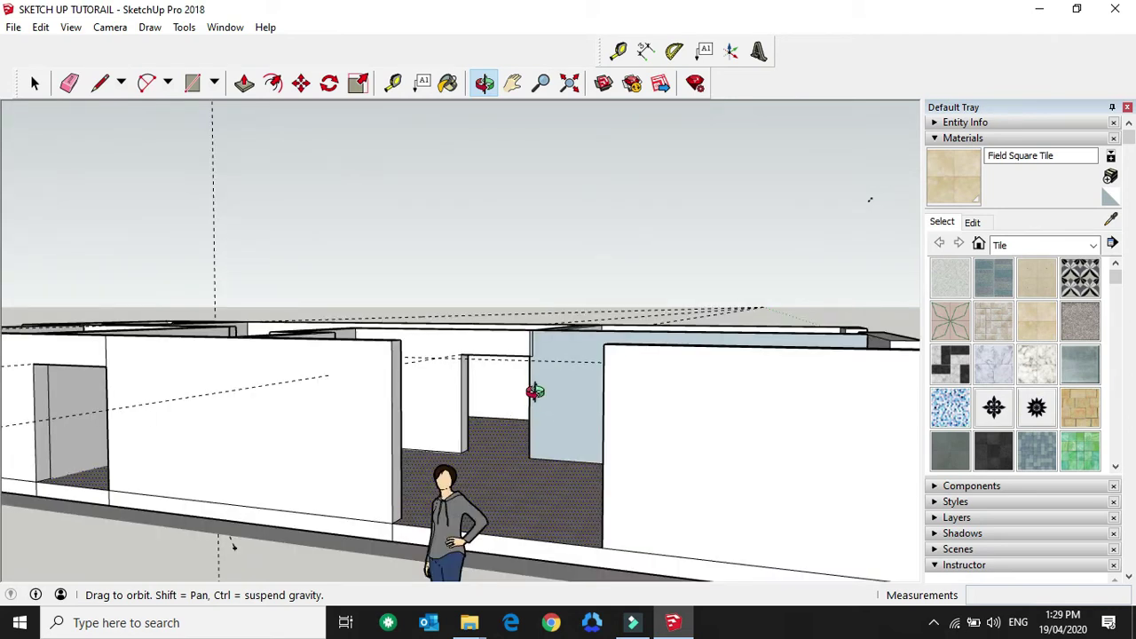
mouse_move(521, 376)
left_mouse_down()
mouse_move(472, 399)
mouse_move(403, 193)
left_mouse_up()
left_click(394, 84)
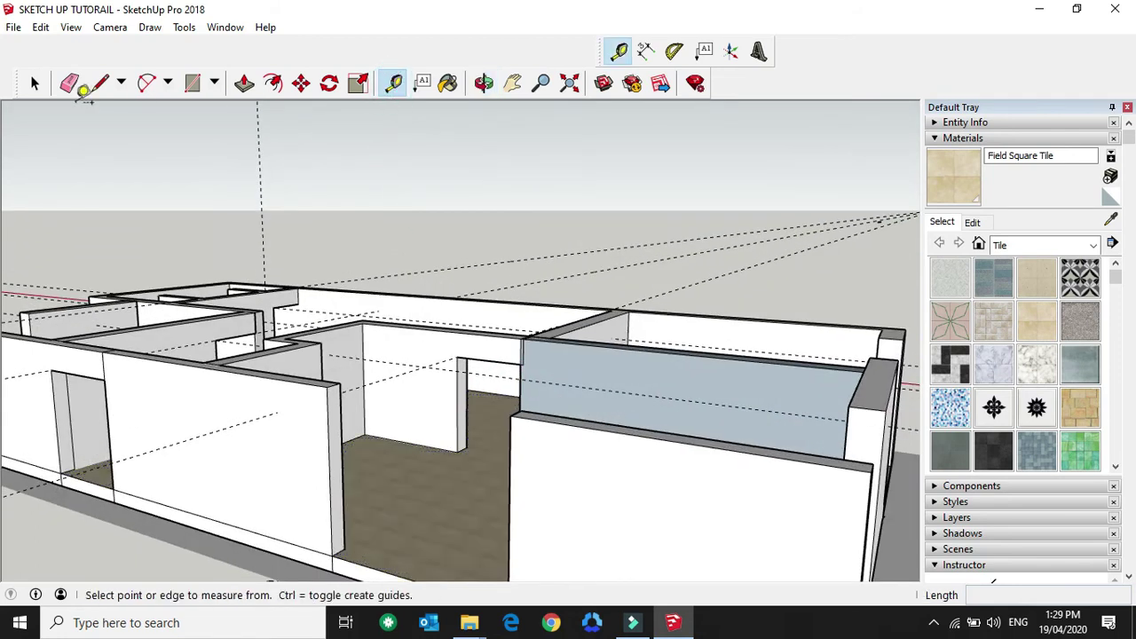
left_click(99, 82)
Step: Measure up from the wall end's floor corner to place the opening guide
left_click(245, 82)
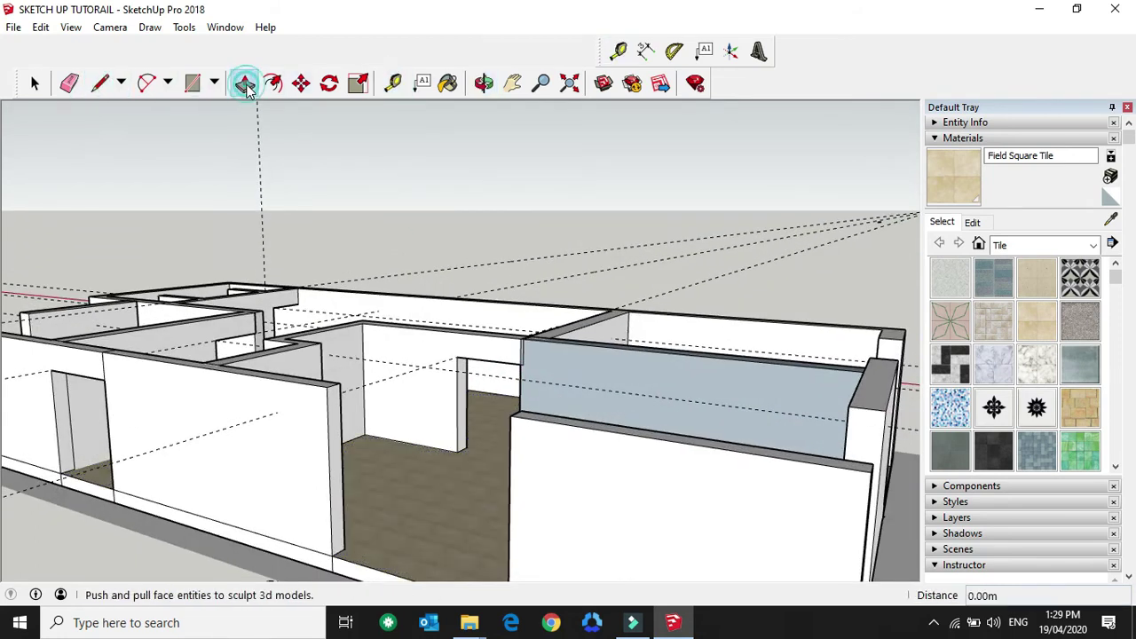
scroll(342, 482, "up", 2)
scroll(397, 475, "down", 1)
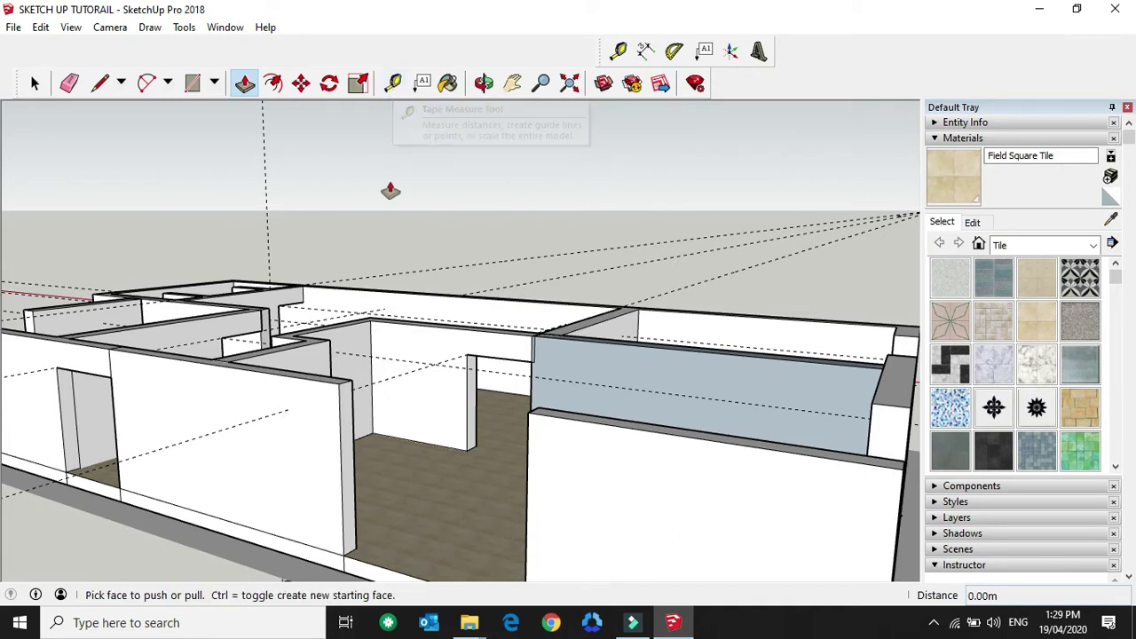
left_click(393, 83)
scroll(382, 460, "up", 2)
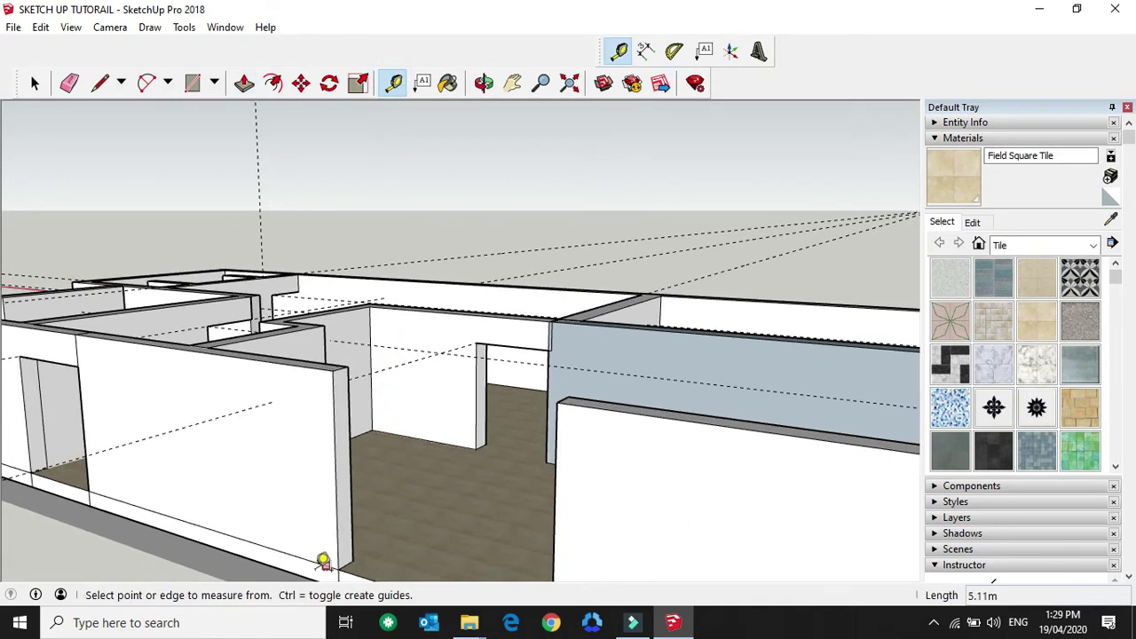
left_click(353, 556)
left_click(353, 470)
Step: Draw a line across the wall end face at the guide height
scroll(354, 524, "up", 1)
scroll(354, 524, "down", 1)
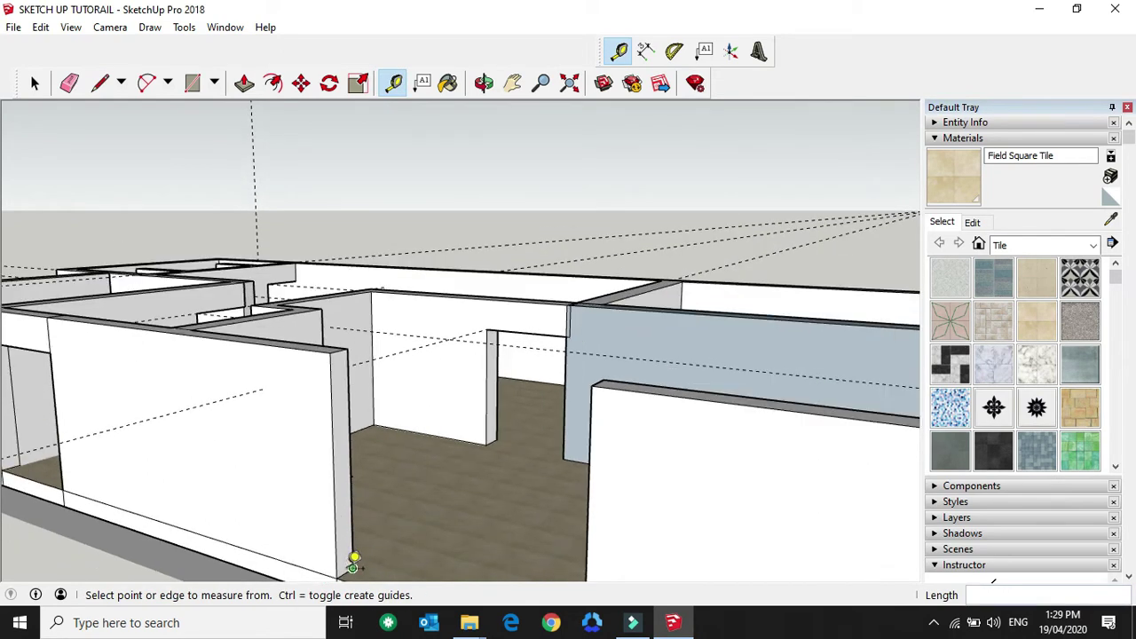
scroll(353, 556, "up", 1)
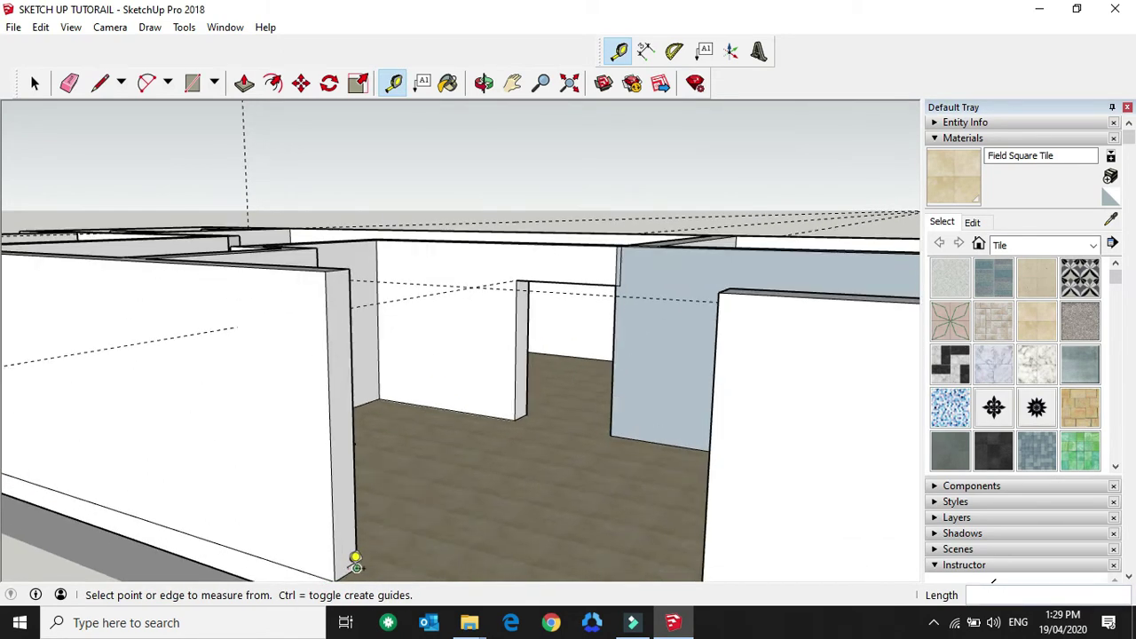
scroll(354, 559, "up", 3)
key("l")
left_click(157, 364)
left_click(228, 360)
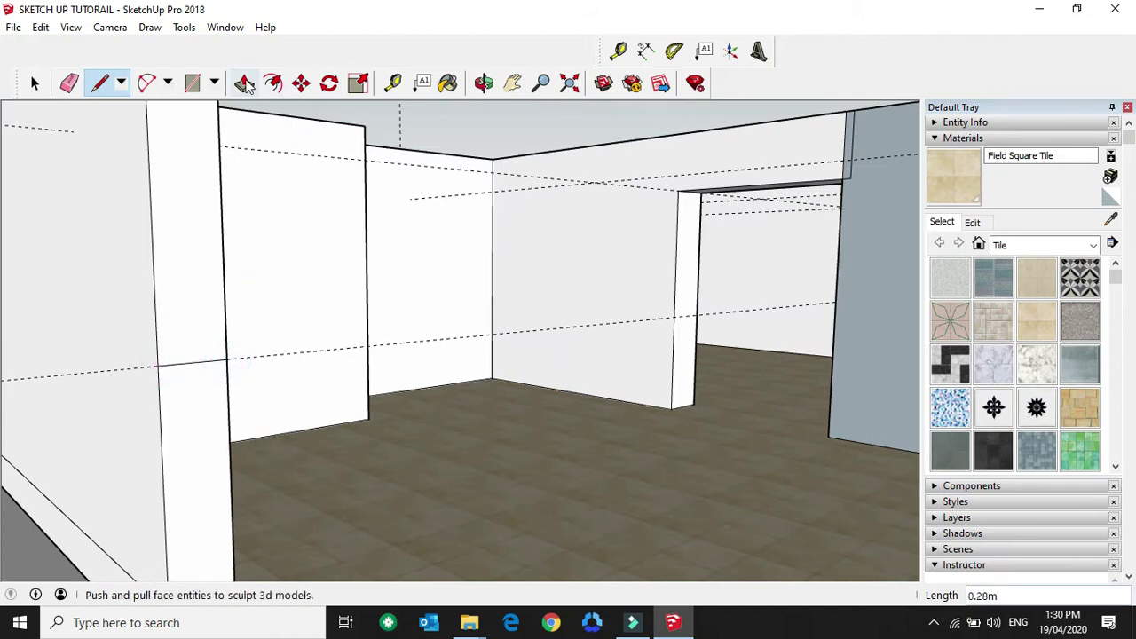
Step: Place a 0.75 m guide on the wall and draw a line across it there
left_click(393, 82)
left_click(200, 361)
type(".75")
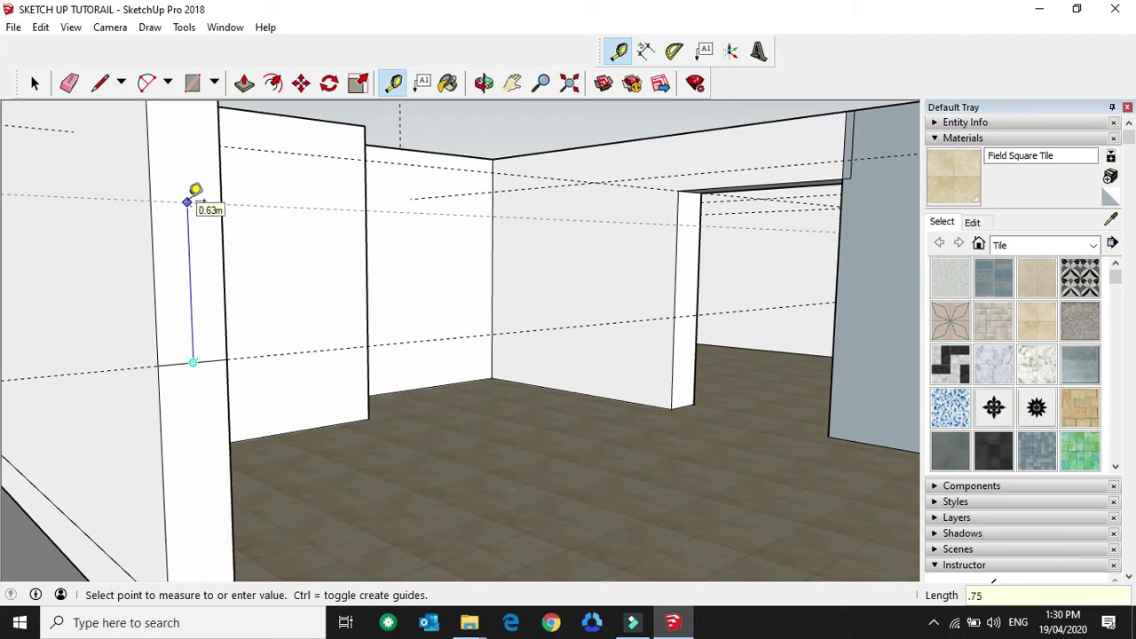
key("Return")
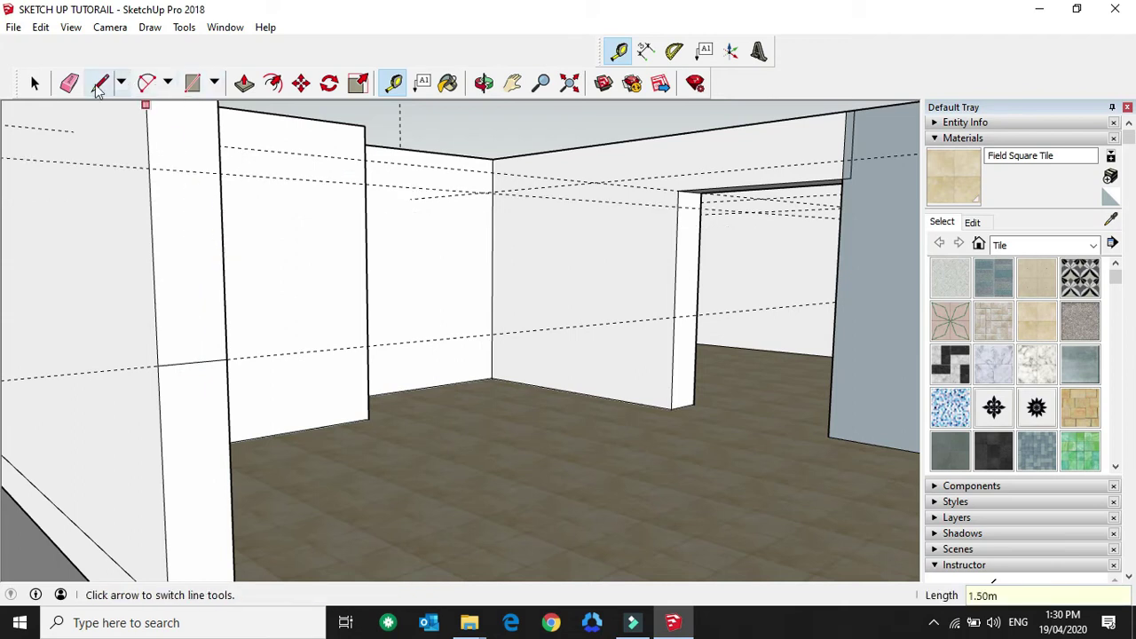
left_click(100, 83)
left_click(148, 167)
left_click(225, 173)
Step: Push the face below the line through the exterior wall to open it
middle_click_drag(255, 274, 354, 387)
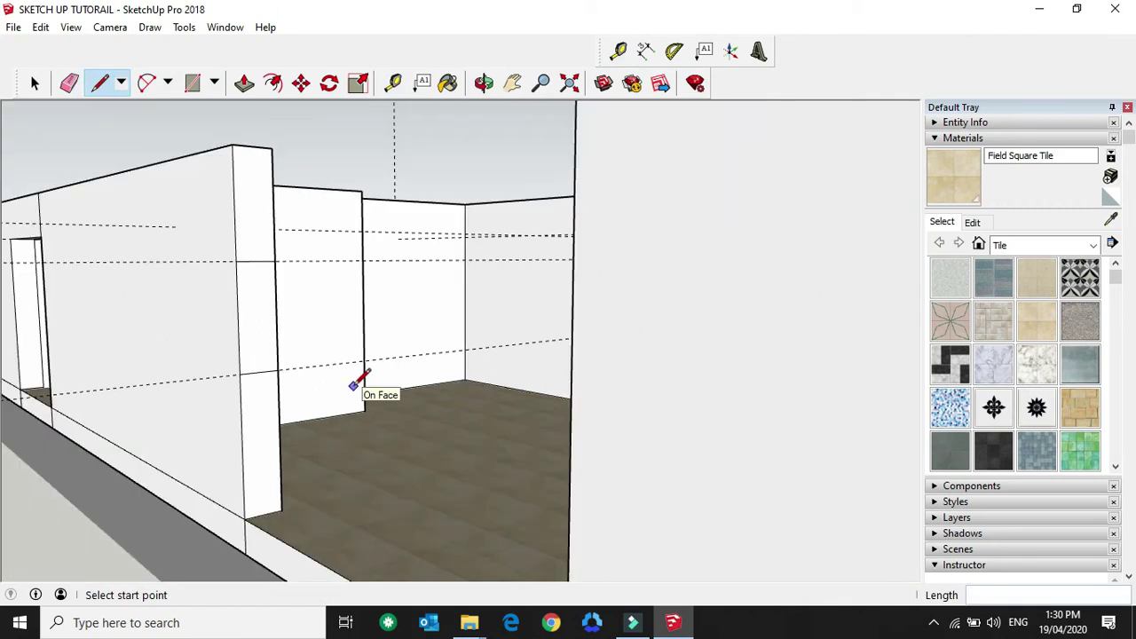
key("p")
left_click(256, 225)
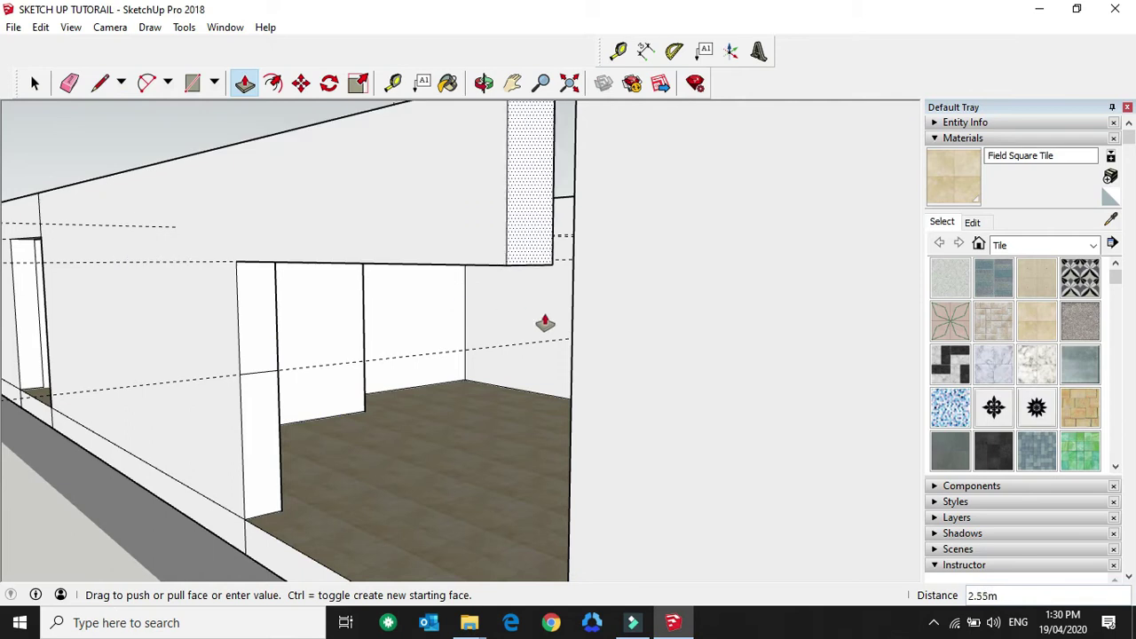
left_click(589, 342)
middle_click_drag(589, 343, 506, 397)
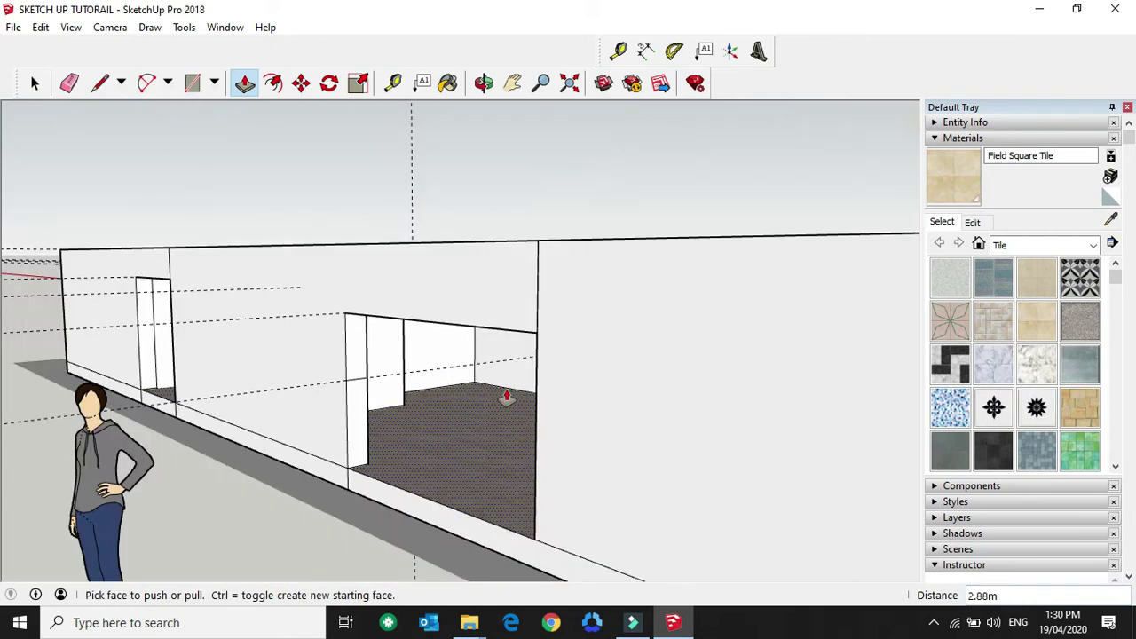
Step: Lift the opening's floor face to create a sill, turning the gap into a window
left_click(375, 435)
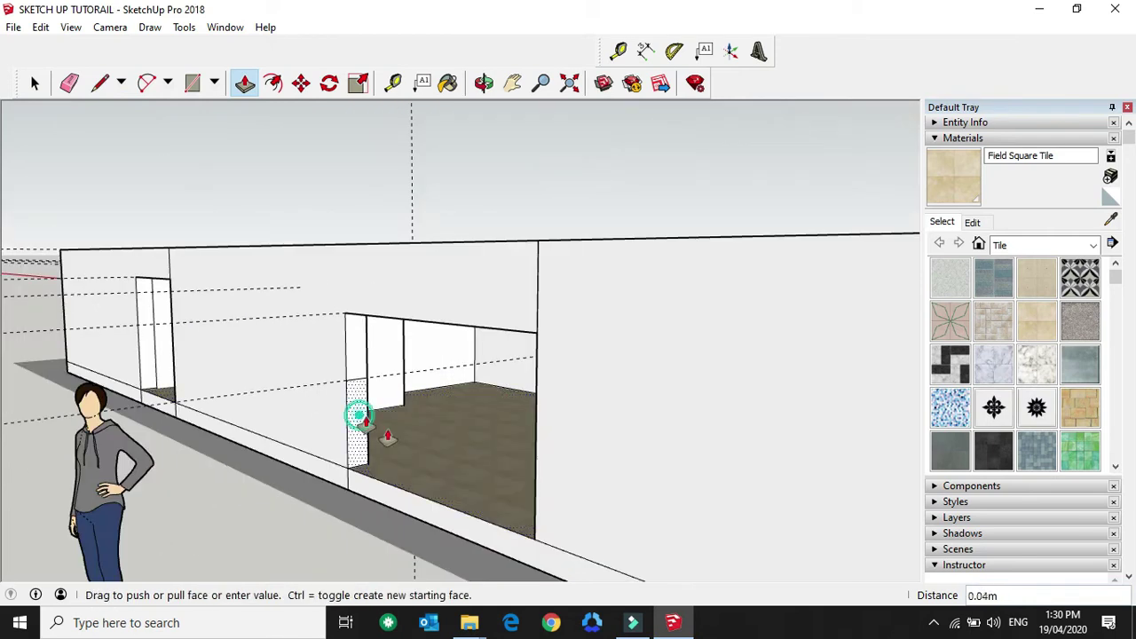
left_click(535, 521)
middle_click_drag(654, 487, 675, 482)
key("o")
mouse_move(669, 472)
left_mouse_down()
mouse_move(734, 404)
mouse_move(793, 401)
mouse_move(815, 385)
left_mouse_up()
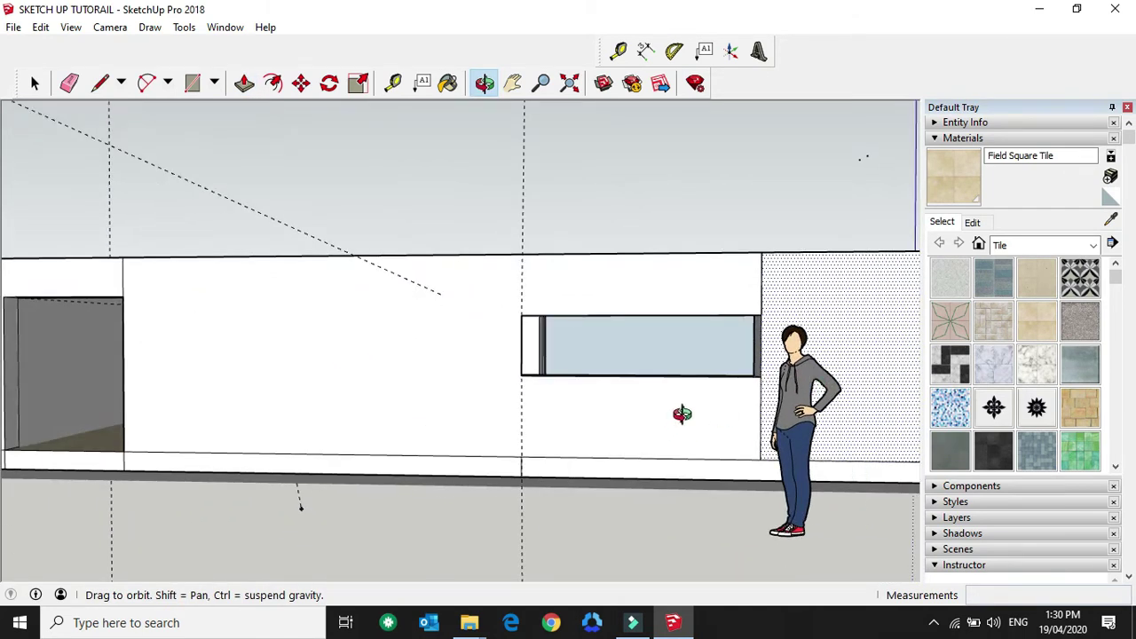
mouse_move(661, 379)
left_mouse_down()
mouse_move(708, 386)
mouse_move(620, 410)
left_mouse_up()
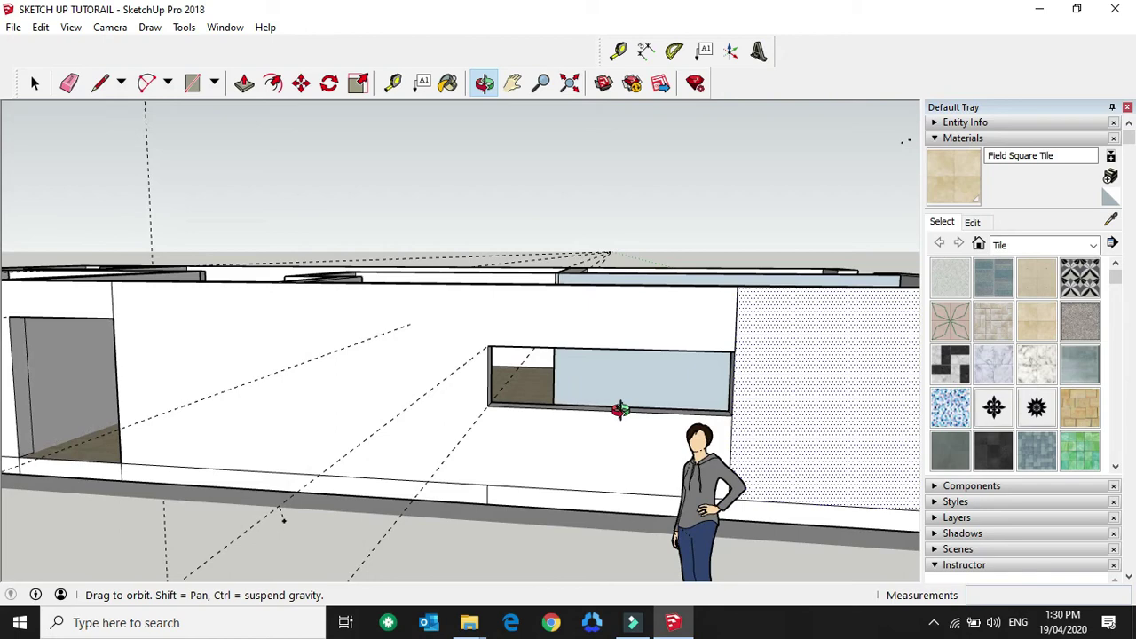
mouse_move(688, 333)
left_mouse_down()
mouse_move(677, 365)
mouse_move(667, 350)
mouse_move(551, 412)
left_mouse_up()
Step: Pan close to the interior wall end and place height guides on it
key("h")
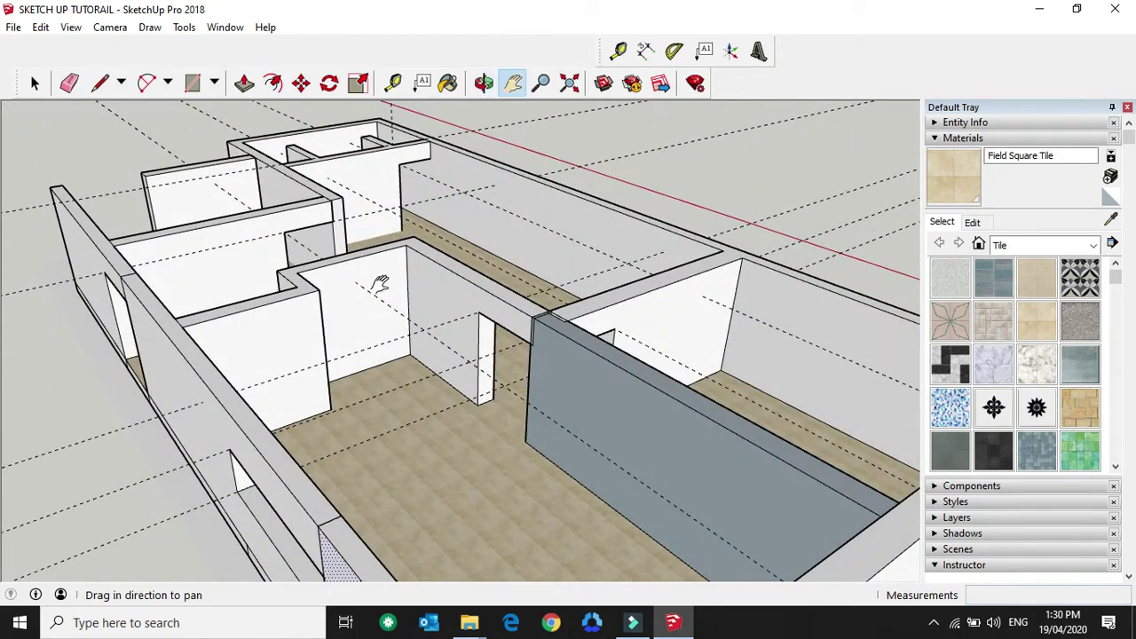
left_click_drag(460, 280, 515, 437)
mouse_move(473, 428)
middle_mouse_down()
mouse_move(464, 418)
mouse_move(420, 449)
mouse_move(398, 489)
middle_mouse_up()
key("t")
left_click(336, 519)
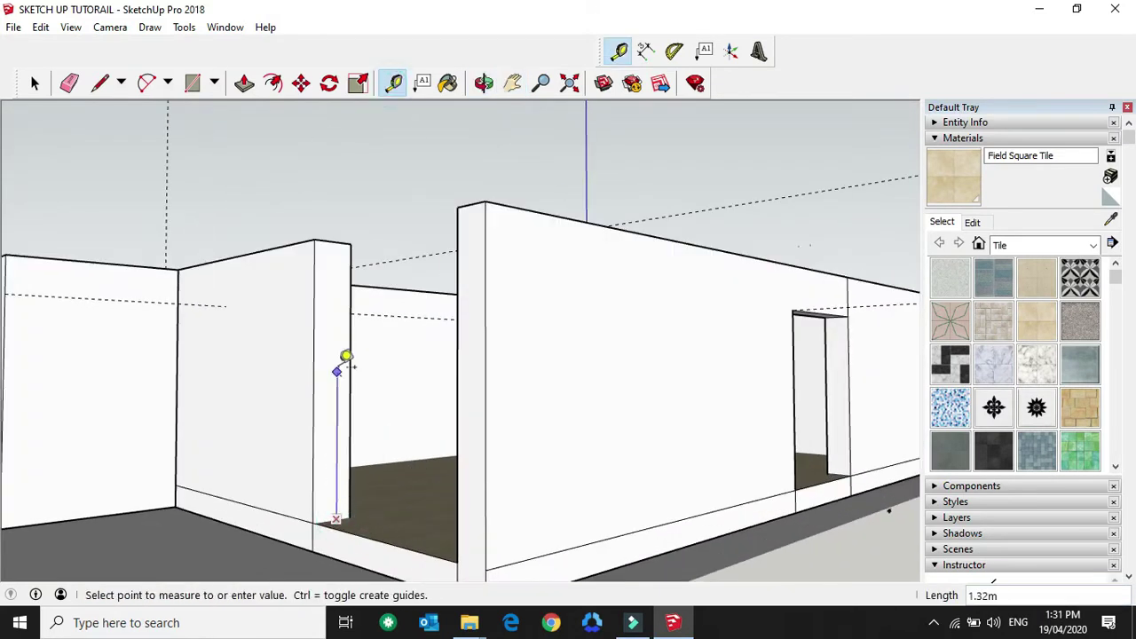
key("Escape")
left_click(333, 517)
left_click(341, 405)
key("l")
key("t")
left_click(338, 405)
Step: Draw a line across the wall end at the upper guide and push the face beneath it
left_click(336, 326)
key("l")
left_click(314, 323)
left_click(349, 325)
key("p")
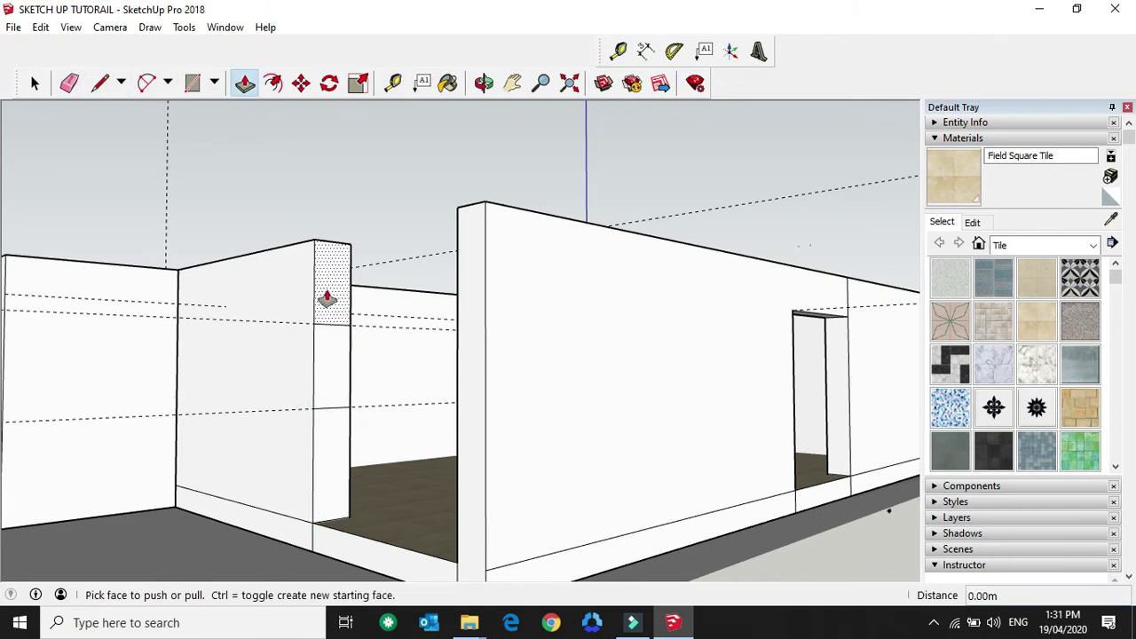
left_click(327, 298)
middle_click_drag(328, 480, 462, 500)
mouse_move(487, 457)
middle_mouse_down("shift")
mouse_move(373, 489)
mouse_move(381, 367)
mouse_move(205, 516)
middle_mouse_up("shift")
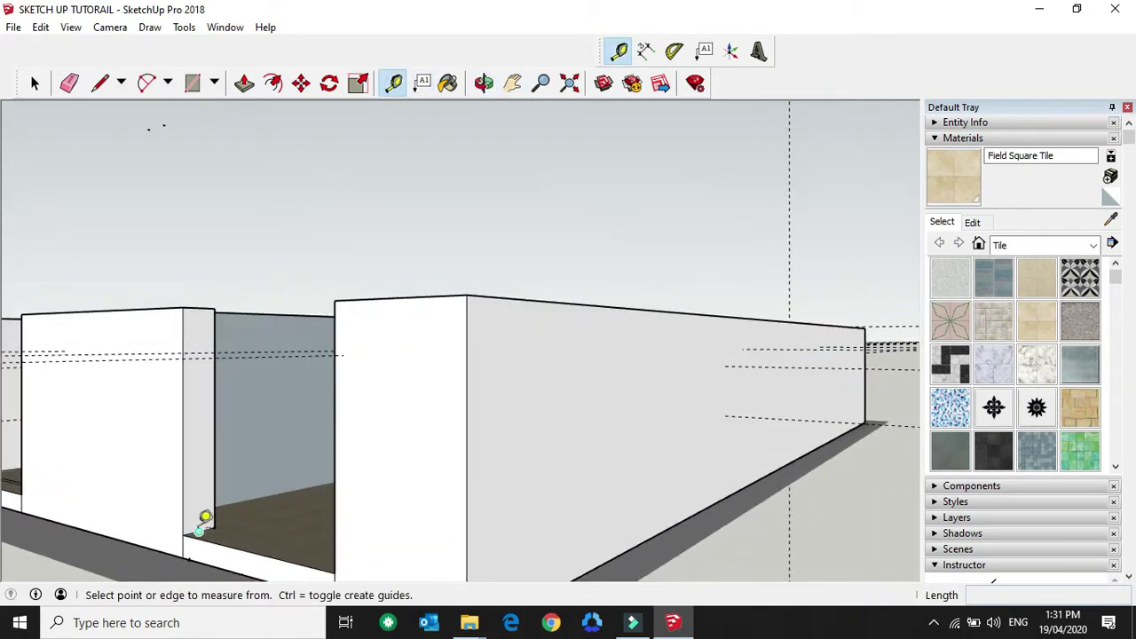
Step: Erase the stray guide on the left wall and measure up from the next wall base
key("e")
left_click(95, 352)
key("t")
key("l")
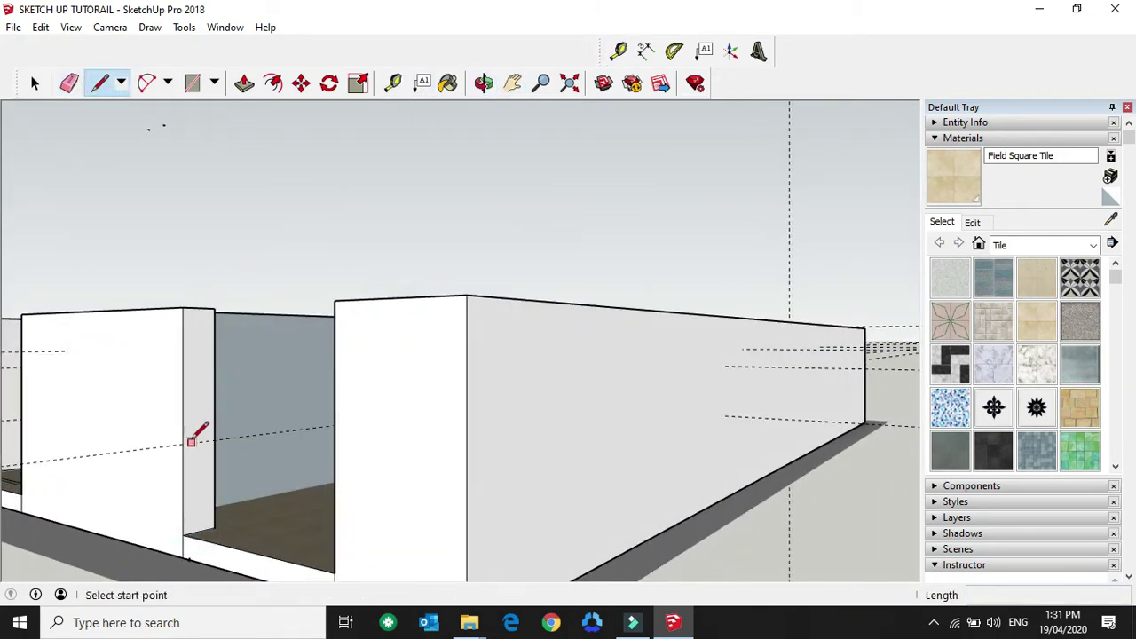
left_click(395, 92)
left_click(199, 441)
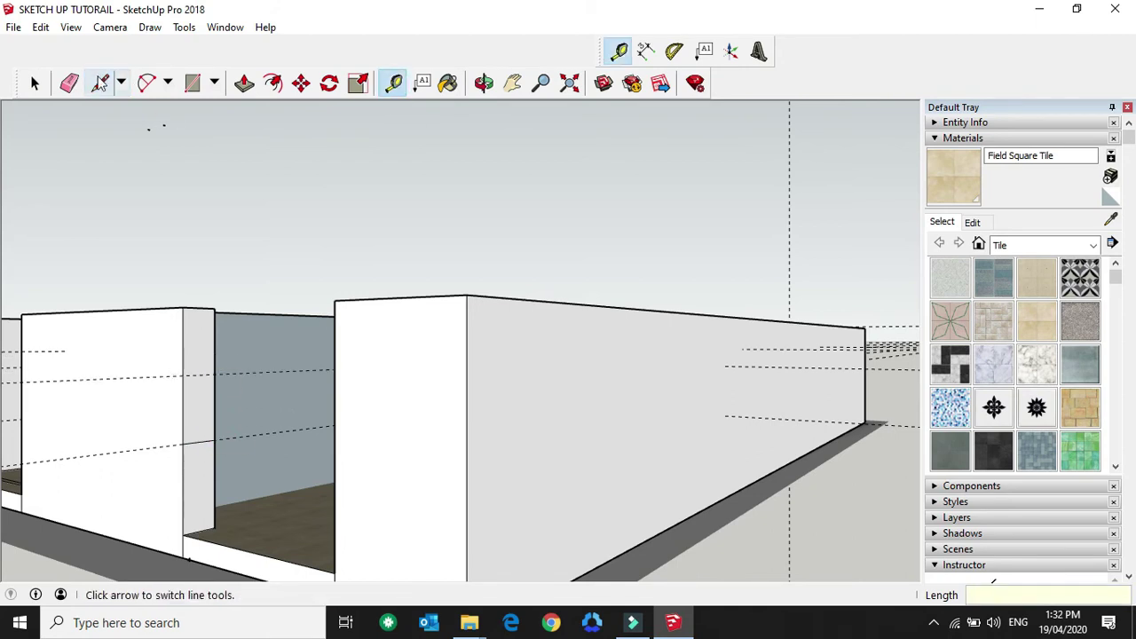
left_click(100, 82)
Step: Draw a line across the wall end and push the lower face back 2.34 m to open the doorway
left_click(183, 375)
key("p")
left_click(197, 350)
left_click(275, 404)
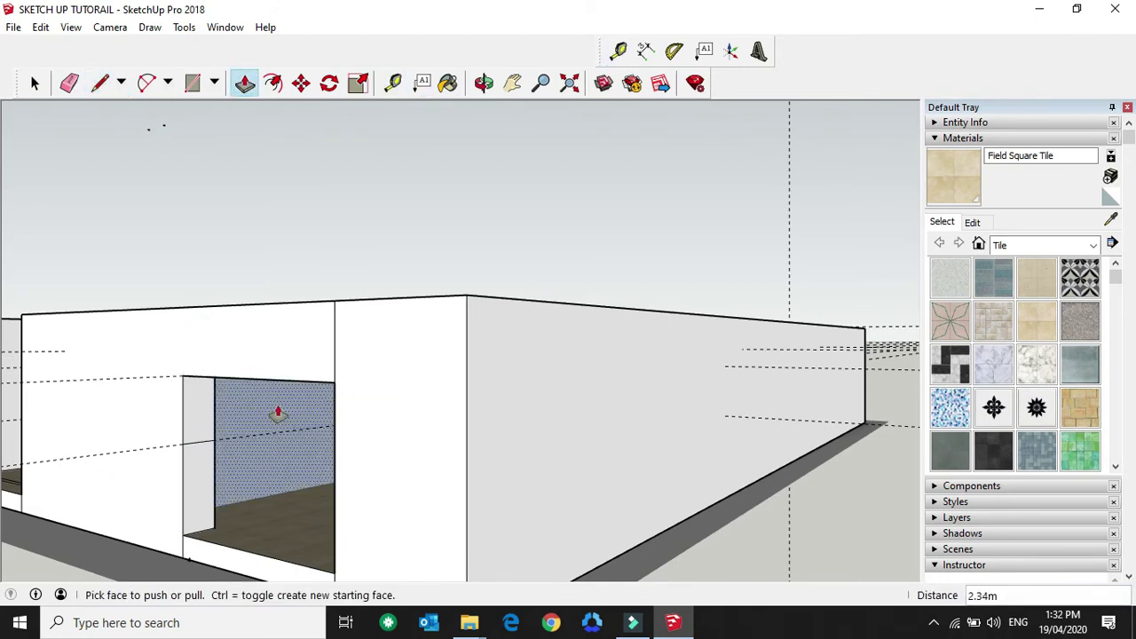
left_click(267, 497)
left_click(346, 532)
mouse_move(353, 455)
middle_mouse_down()
mouse_move(452, 469)
mouse_move(613, 452)
mouse_move(104, 91)
middle_mouse_up()
scroll(753, 437, "up", 5)
Step: Outline an opening on the wall beside the tiled room and push it through, keeping wall above
scroll(705, 385, "down", 2)
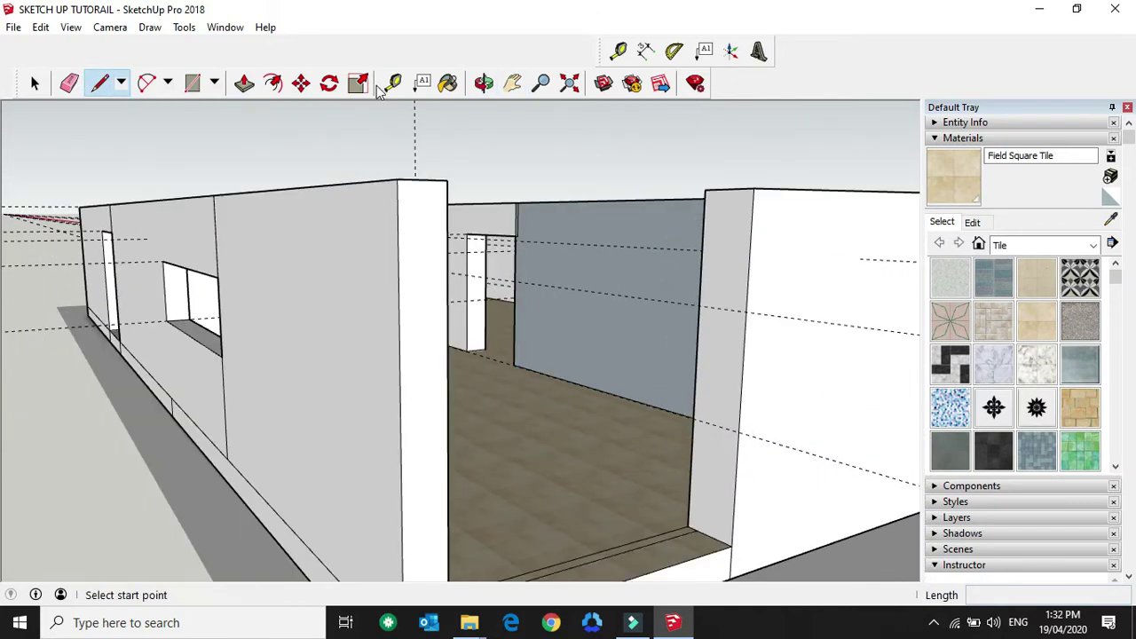
key("t")
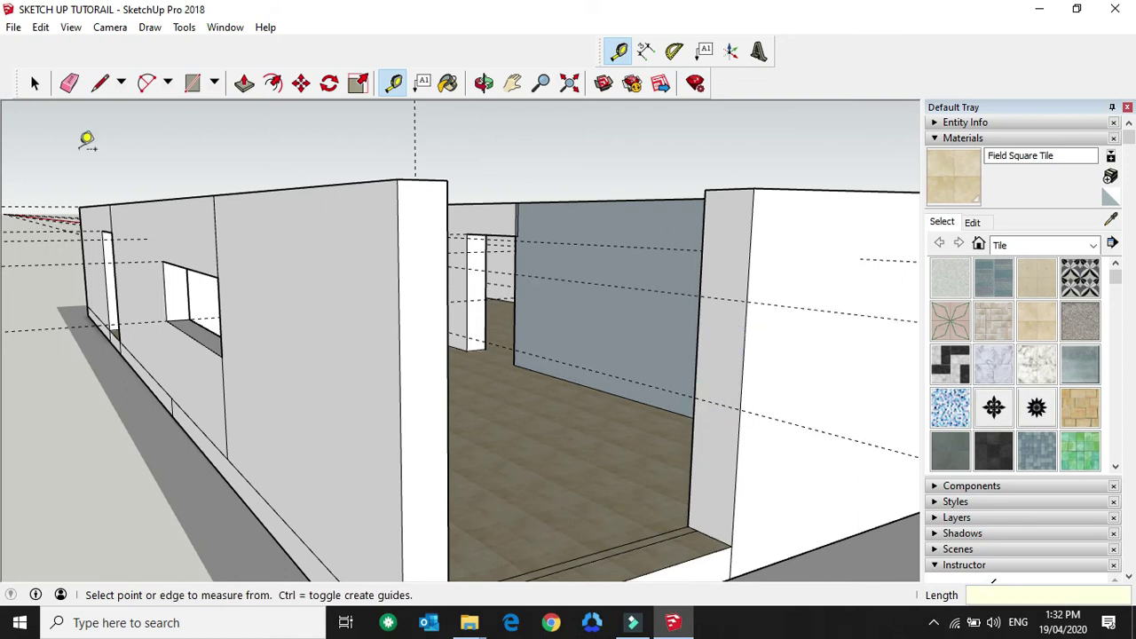
left_click(100, 83)
key("p")
left_click(731, 261)
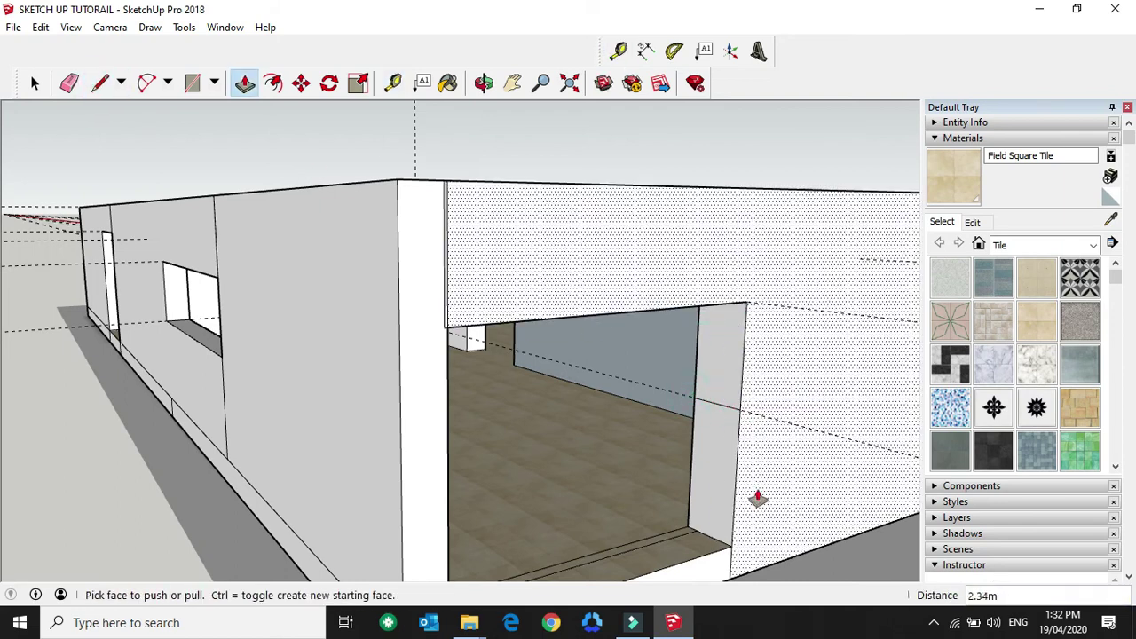
left_click(444, 565)
mouse_move(444, 565)
middle_mouse_down()
mouse_move(552, 363)
mouse_move(532, 373)
mouse_move(752, 350)
mouse_move(605, 435)
mouse_move(680, 376)
mouse_move(589, 383)
mouse_move(461, 338)
mouse_move(613, 388)
mouse_move(578, 398)
mouse_move(648, 405)
mouse_move(512, 482)
mouse_move(325, 459)
mouse_move(337, 418)
mouse_move(254, 452)
mouse_move(446, 375)
mouse_move(530, 292)
mouse_move(701, 408)
mouse_move(502, 406)
middle_mouse_up()
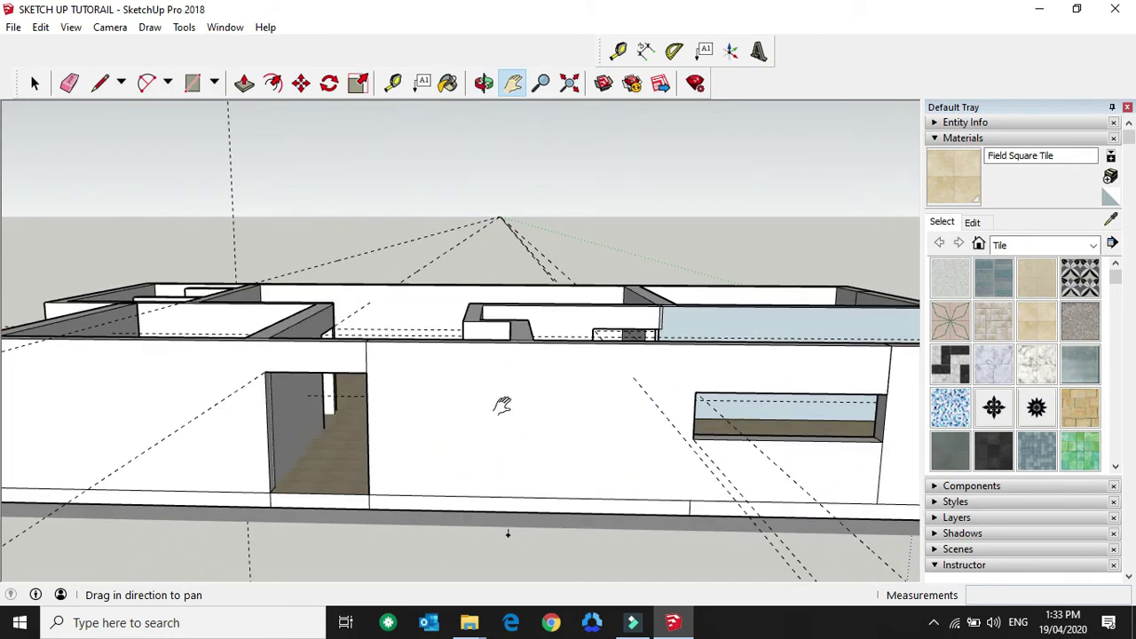
left_click_drag(503, 404, 565, 389)
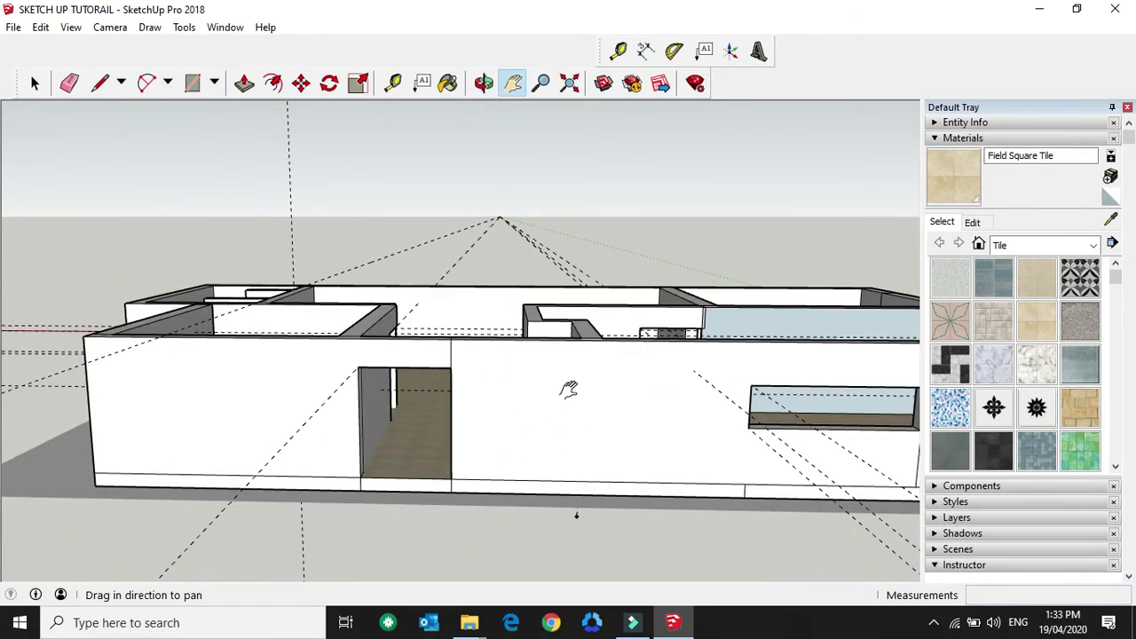
mouse_move(739, 413)
left_mouse_down()
mouse_move(515, 426)
mouse_move(676, 395)
left_mouse_up()
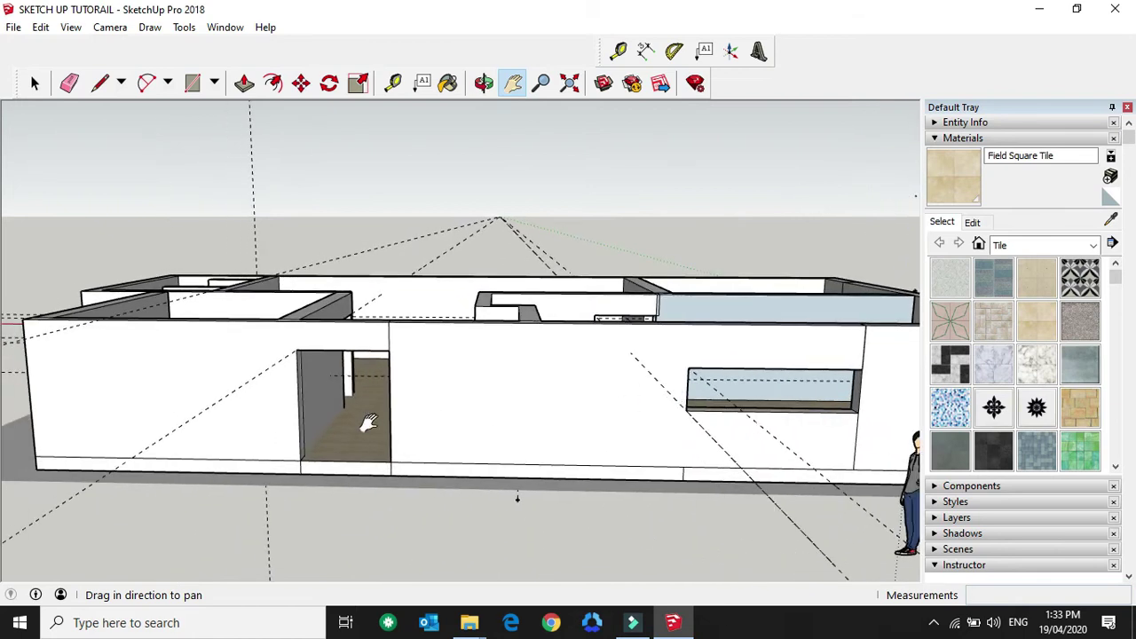
mouse_move(522, 396)
left_mouse_down()
mouse_move(494, 423)
mouse_move(715, 375)
mouse_move(680, 388)
left_mouse_up()
key("o")
mouse_move(539, 355)
left_mouse_down()
mouse_move(665, 363)
mouse_move(685, 343)
mouse_move(578, 386)
mouse_move(438, 369)
mouse_move(693, 376)
left_mouse_up()
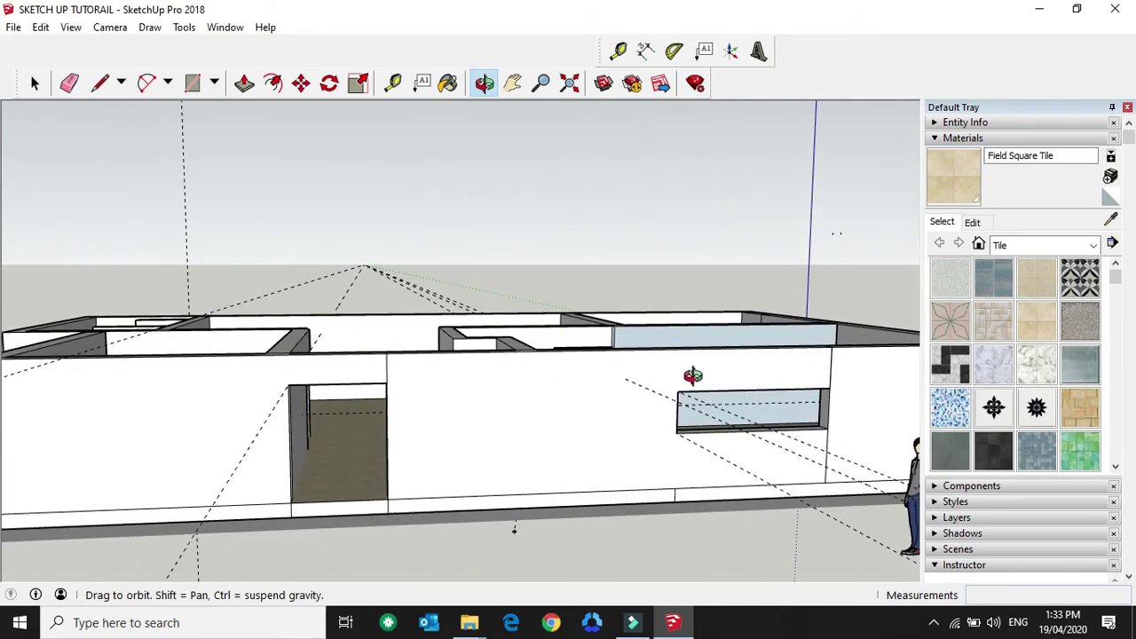
left_click_drag(487, 391, 677, 400)
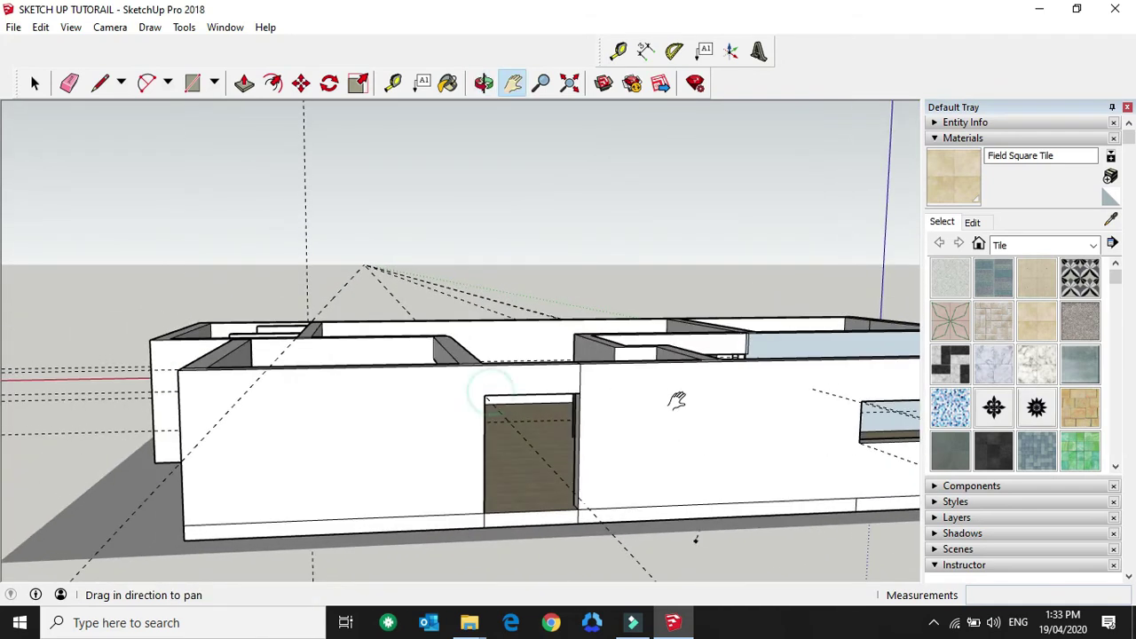